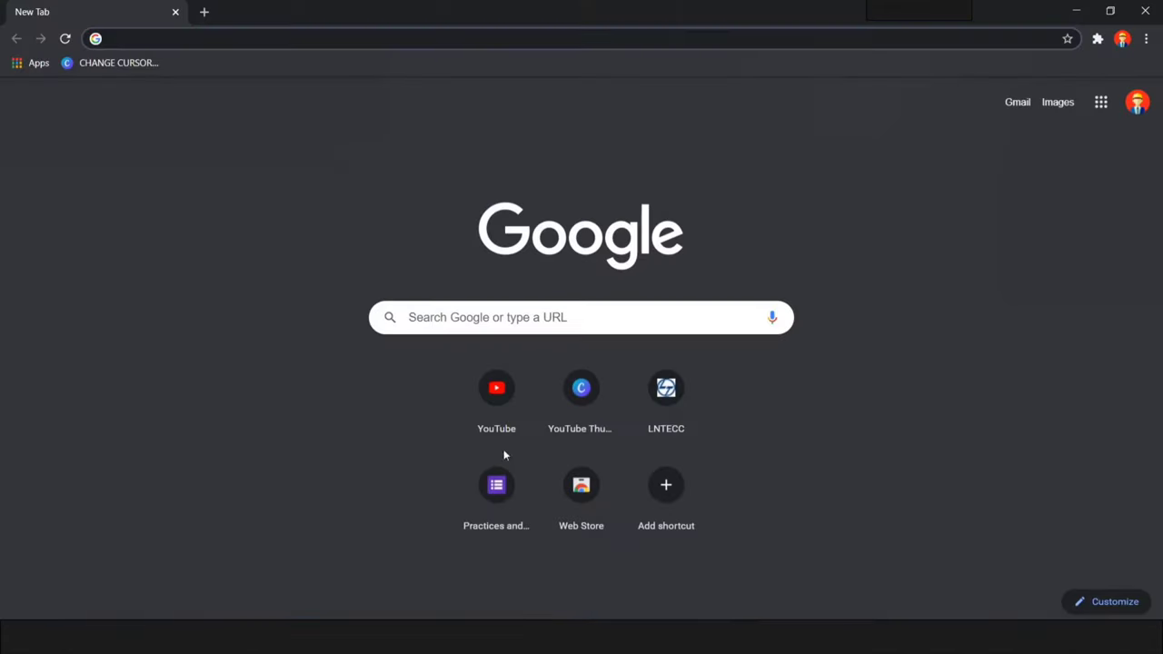
# - Search Google for 'cad blocks free' and open the cad-blocks.net result
pyautogui.click(549, 313)
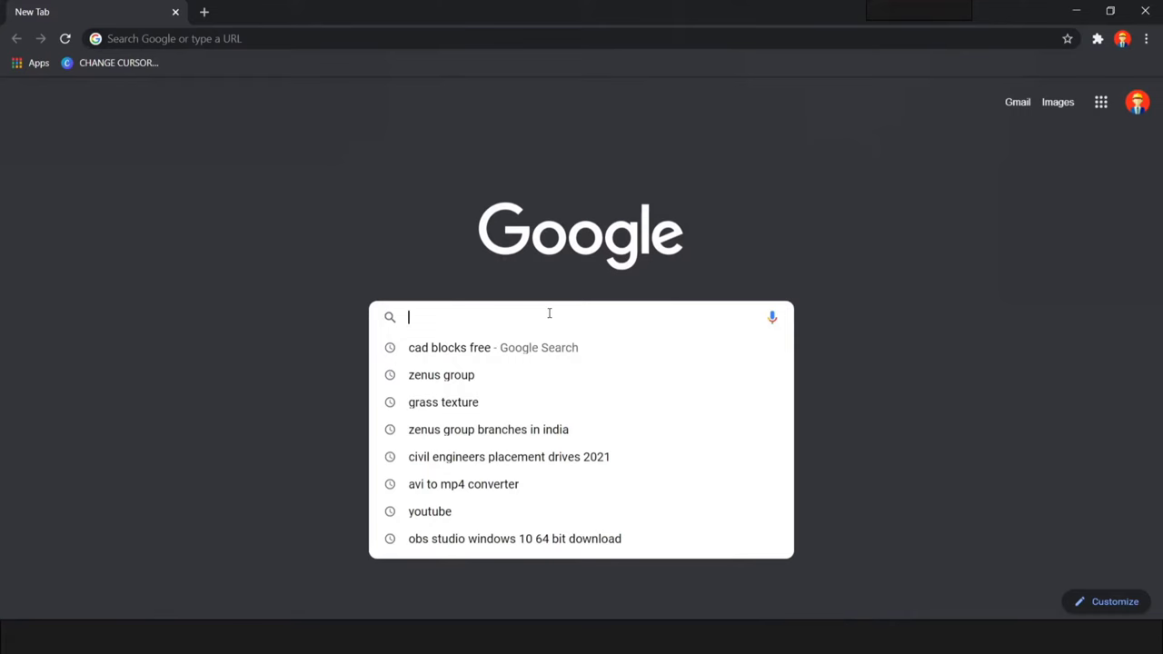
pyautogui.write('cad')
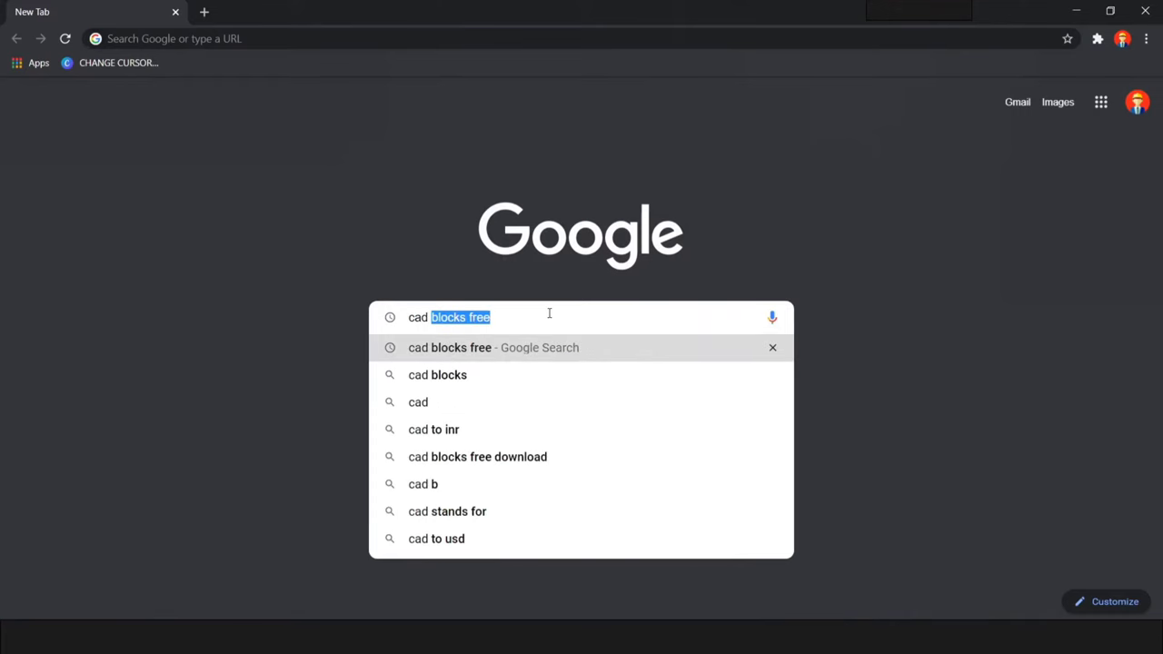
pyautogui.press('Return')
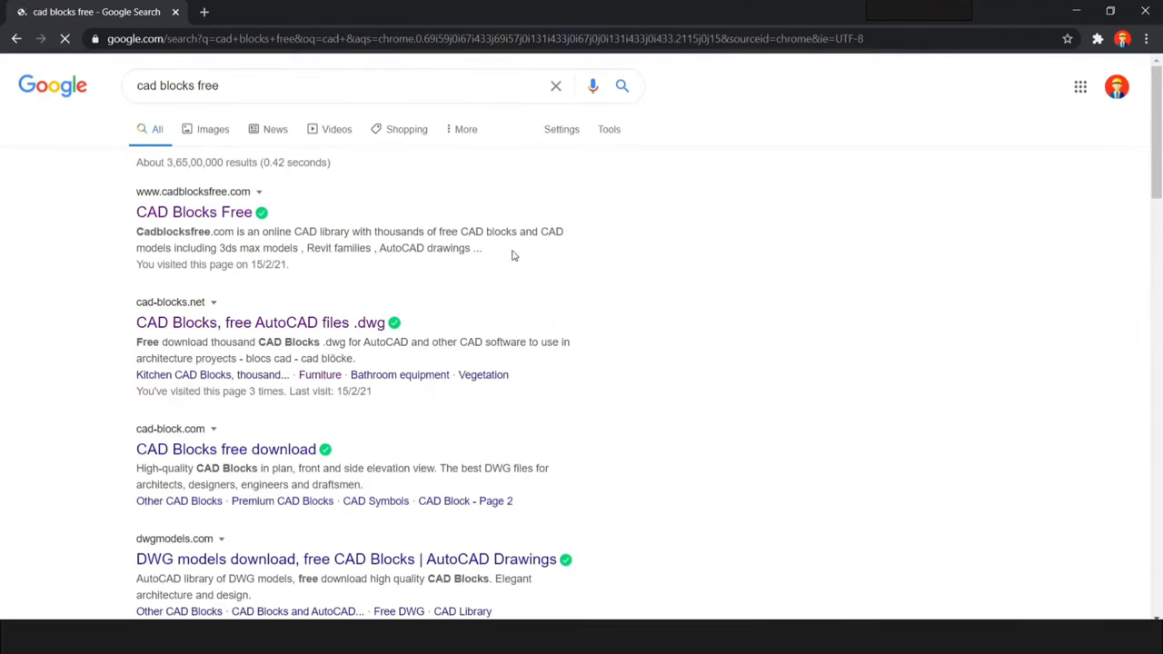
pyautogui.scroll(-2, 244, 227)
pyautogui.scroll(-1, 246, 225)
pyautogui.scroll(2, 273, 195)
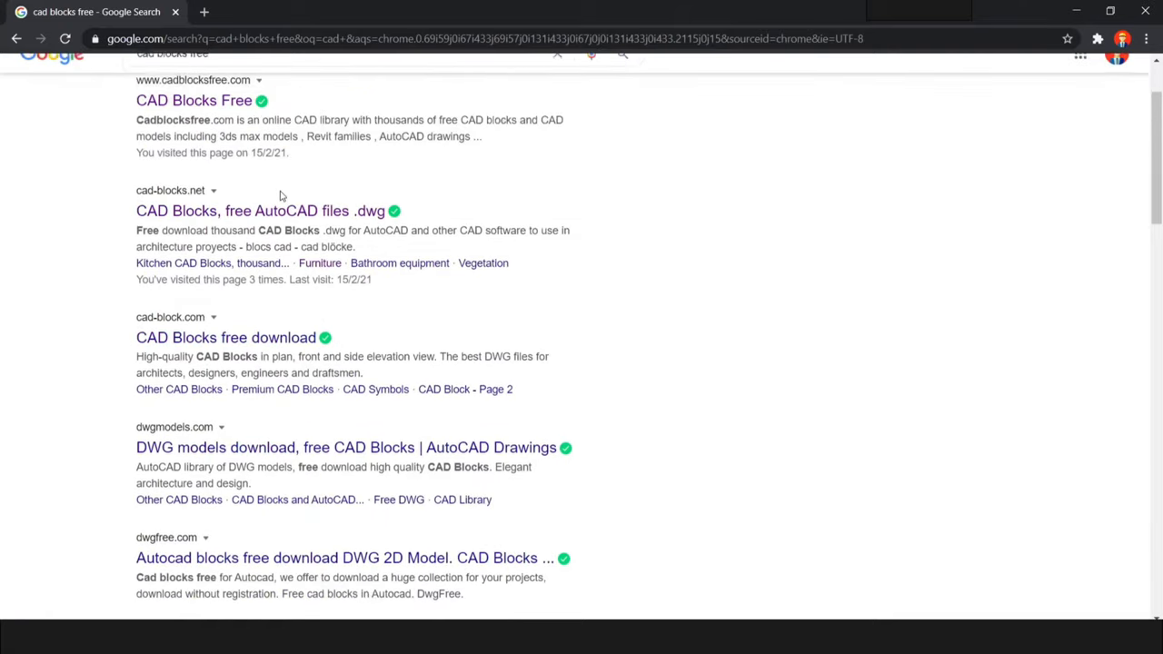
pyautogui.scroll(1, 190, 164)
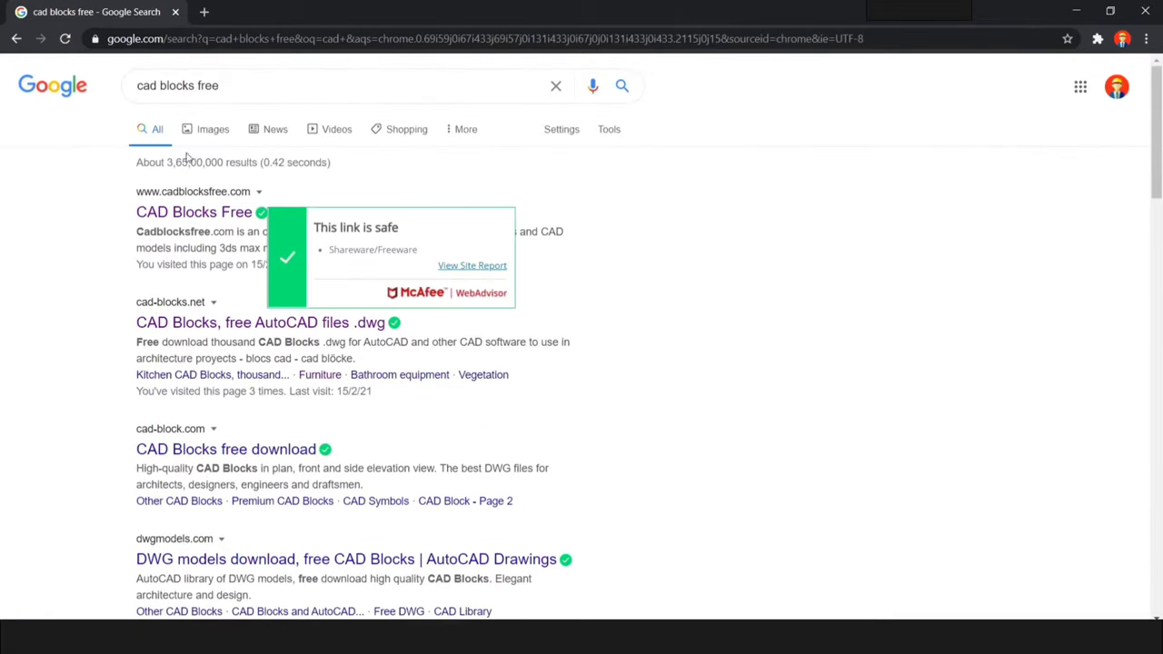
pyautogui.click(227, 325)
# - Scroll through cad-blocks.net to reach the Bathroom category's W.C. blocks
pyautogui.scroll(-1, 227, 327)
pyautogui.scroll(-1, 229, 323)
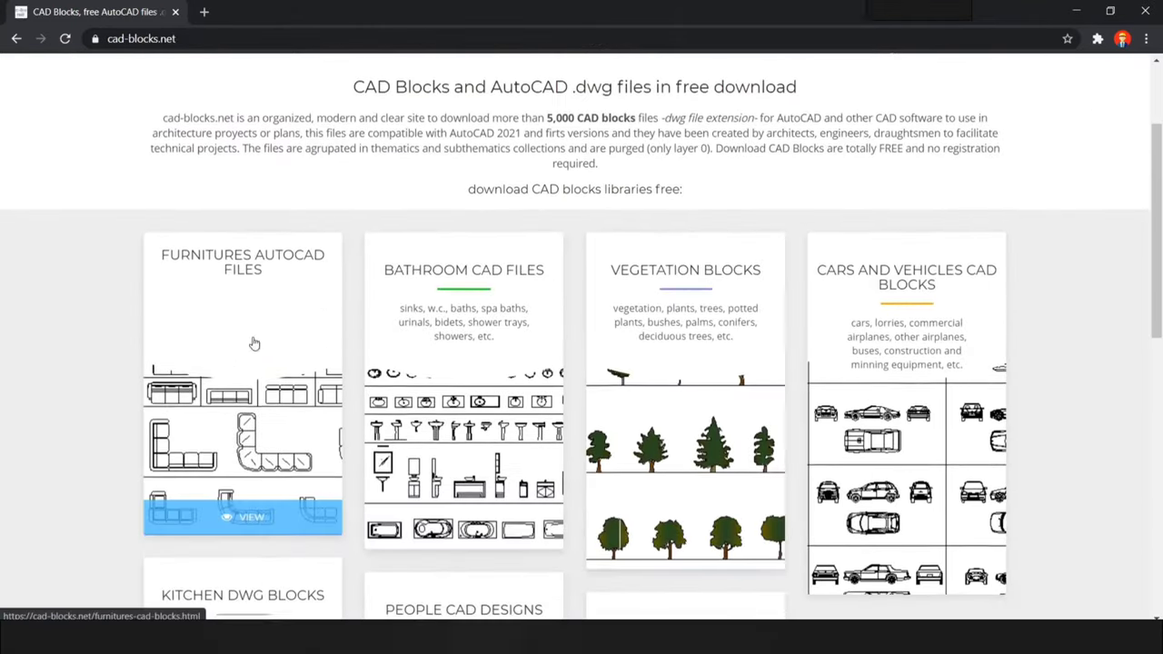
pyautogui.scroll(1, 230, 314)
pyautogui.scroll(-3, 232, 300)
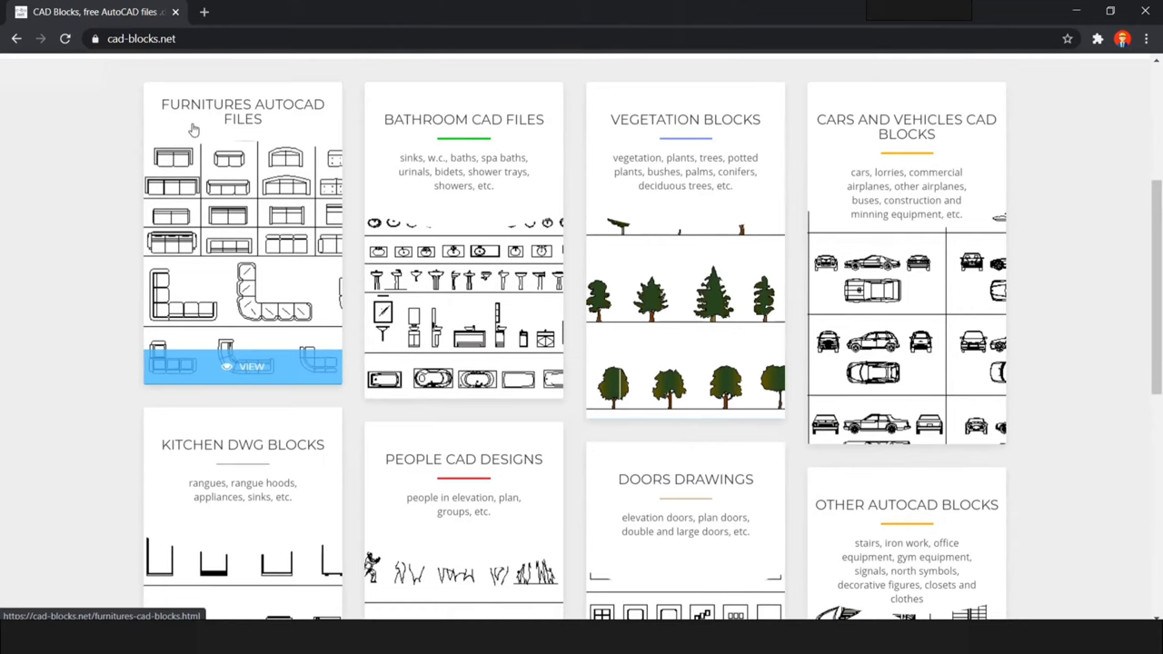
pyautogui.scroll(-1, 308, 179)
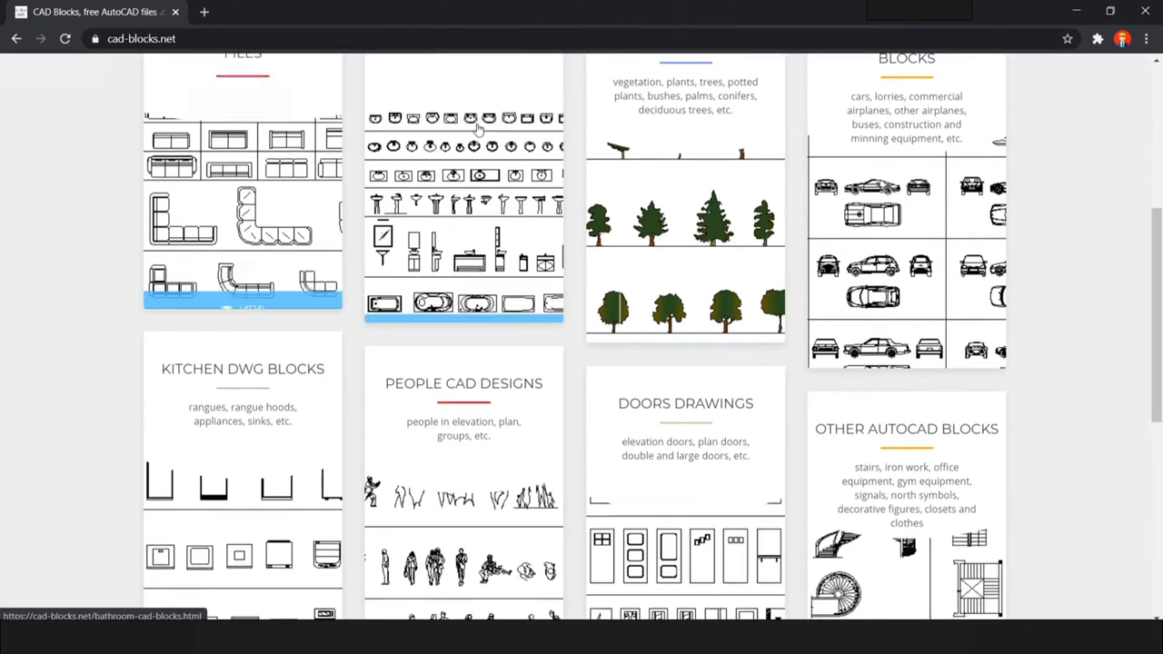
pyautogui.scroll(-2, 256, 403)
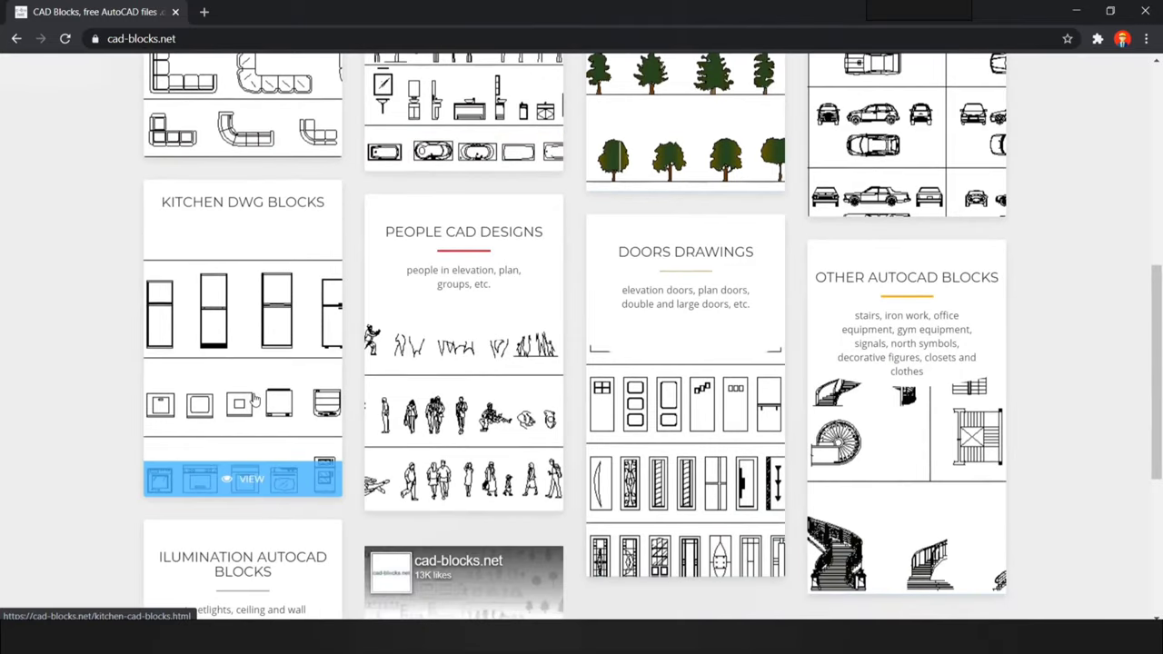
pyautogui.scroll(3, 257, 402)
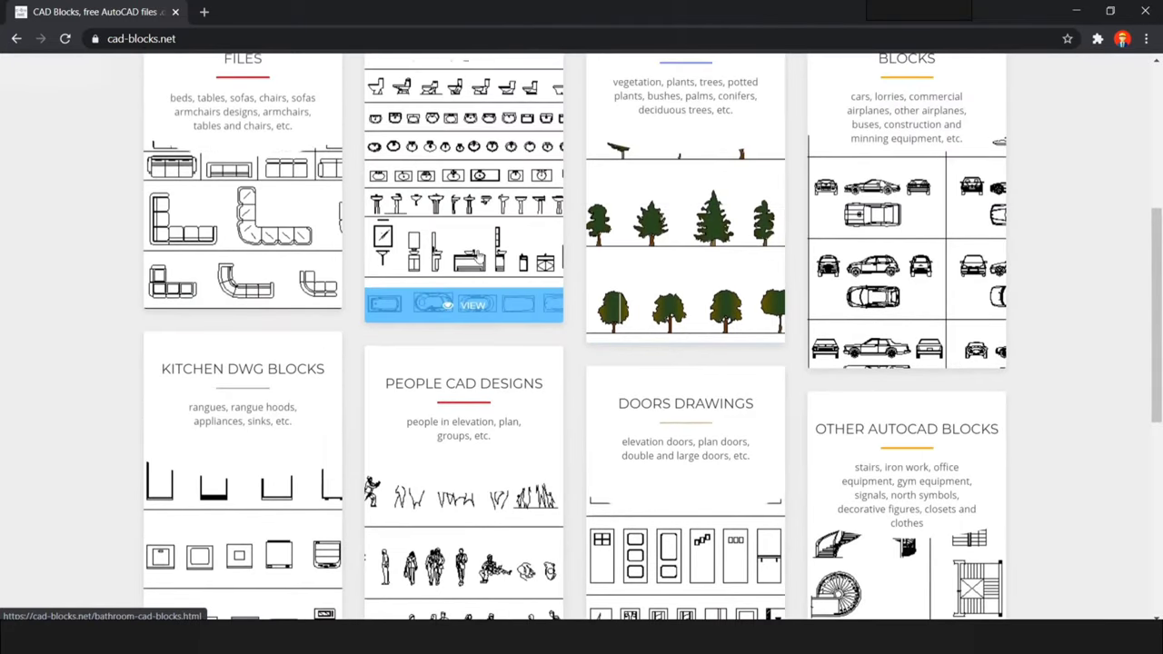
pyautogui.moveTo(463, 100)
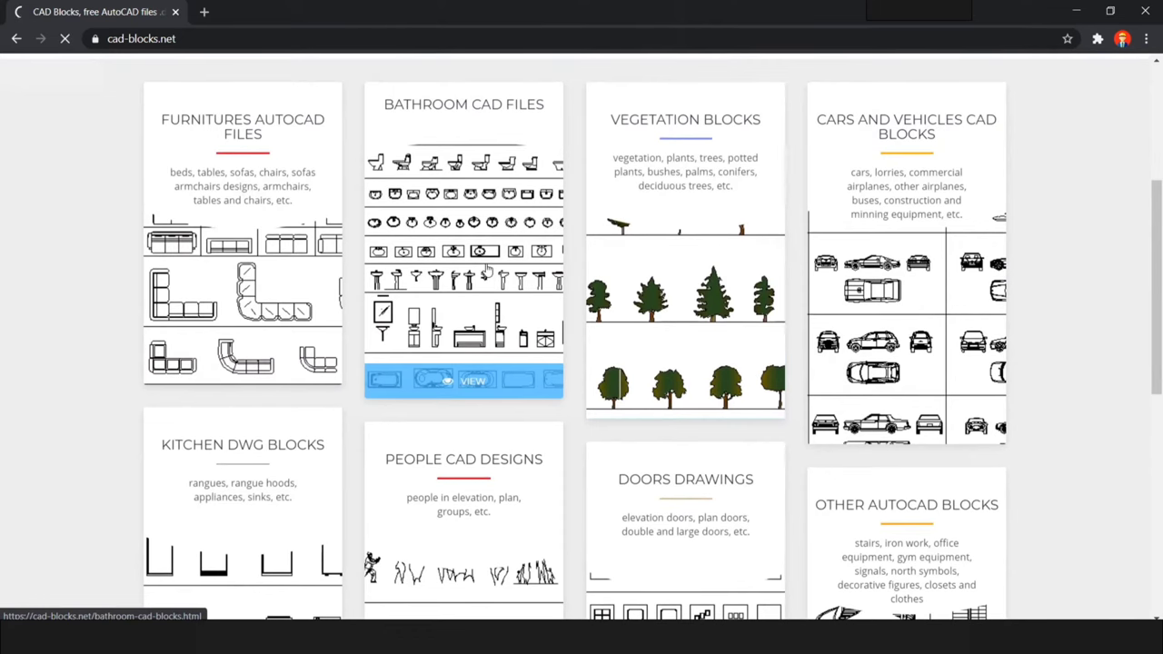
pyautogui.scroll(-15, 489, 269)
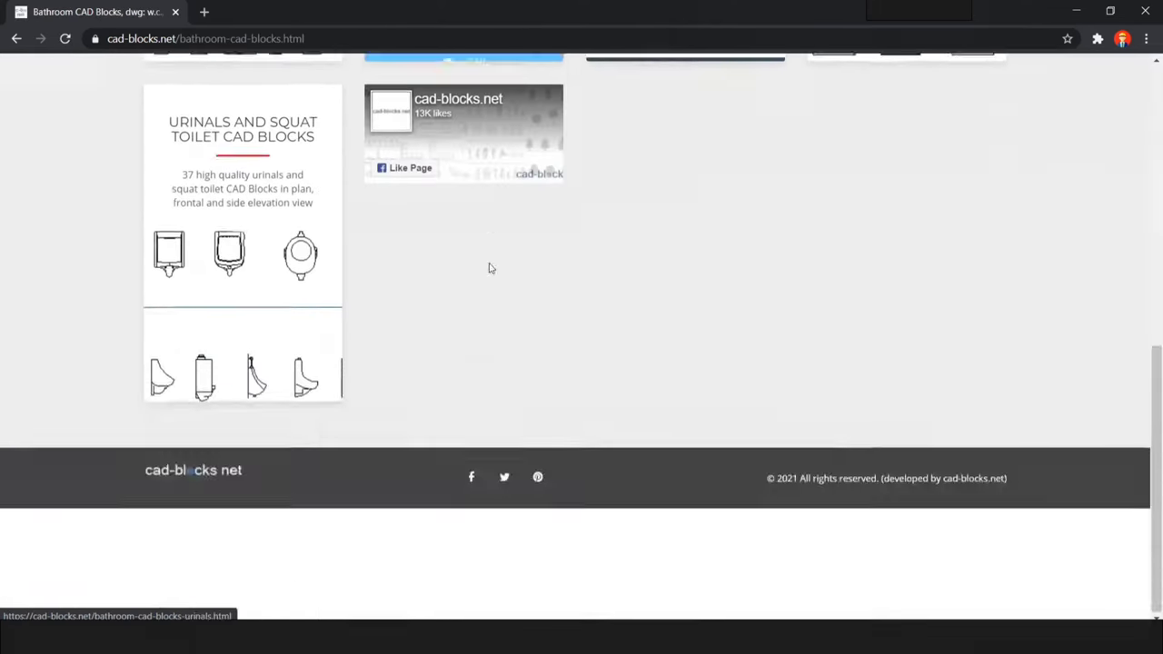
pyautogui.scroll(3, 489, 269)
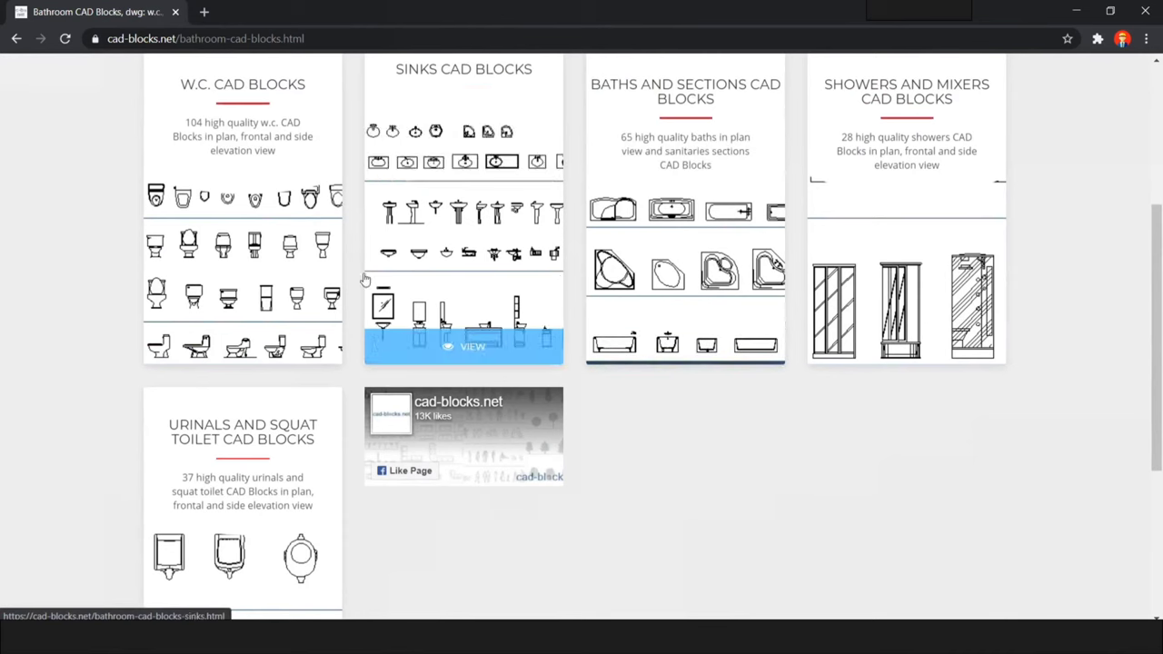
# - Download the W.C. blocks archive 05-01-WC.zip and open its 05-01-WC.dwg in AutoCAD
pyautogui.click(286, 272)
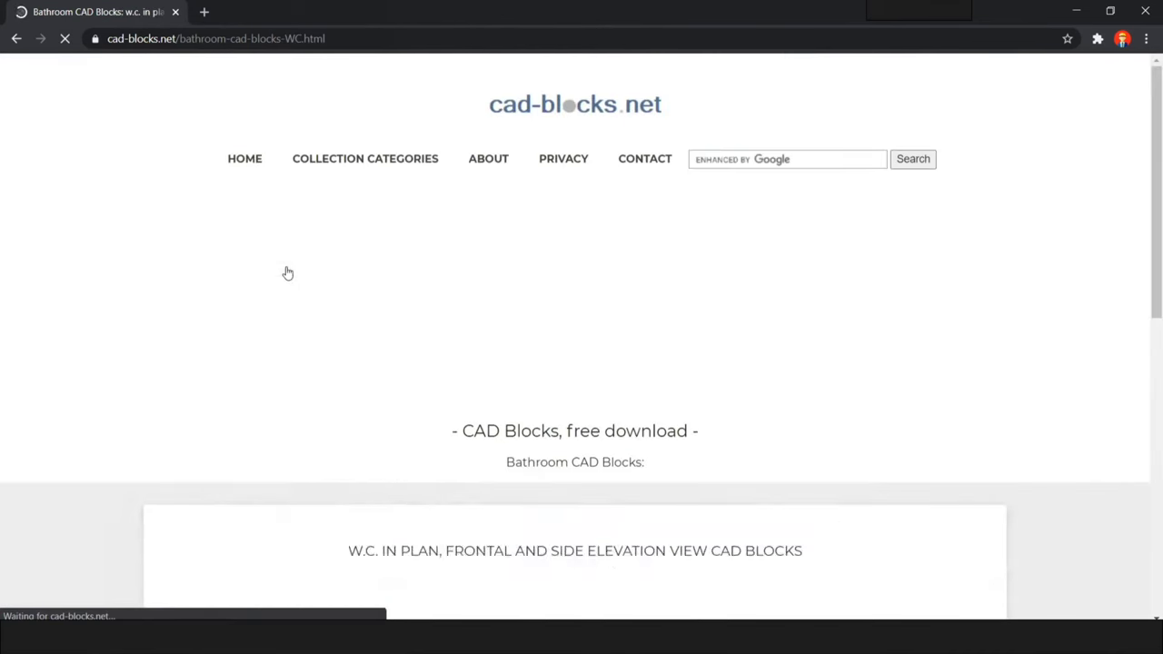
pyautogui.scroll(-3, 527, 302)
pyautogui.scroll(-3, 527, 302)
pyautogui.scroll(-2, 551, 304)
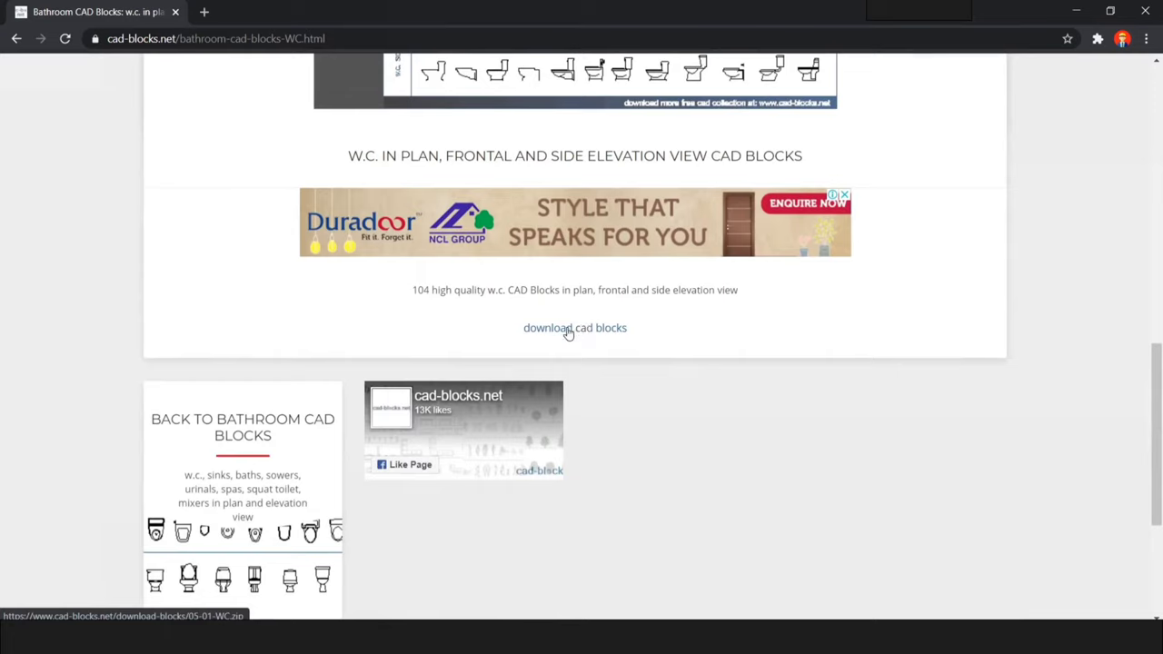
pyautogui.click(569, 333)
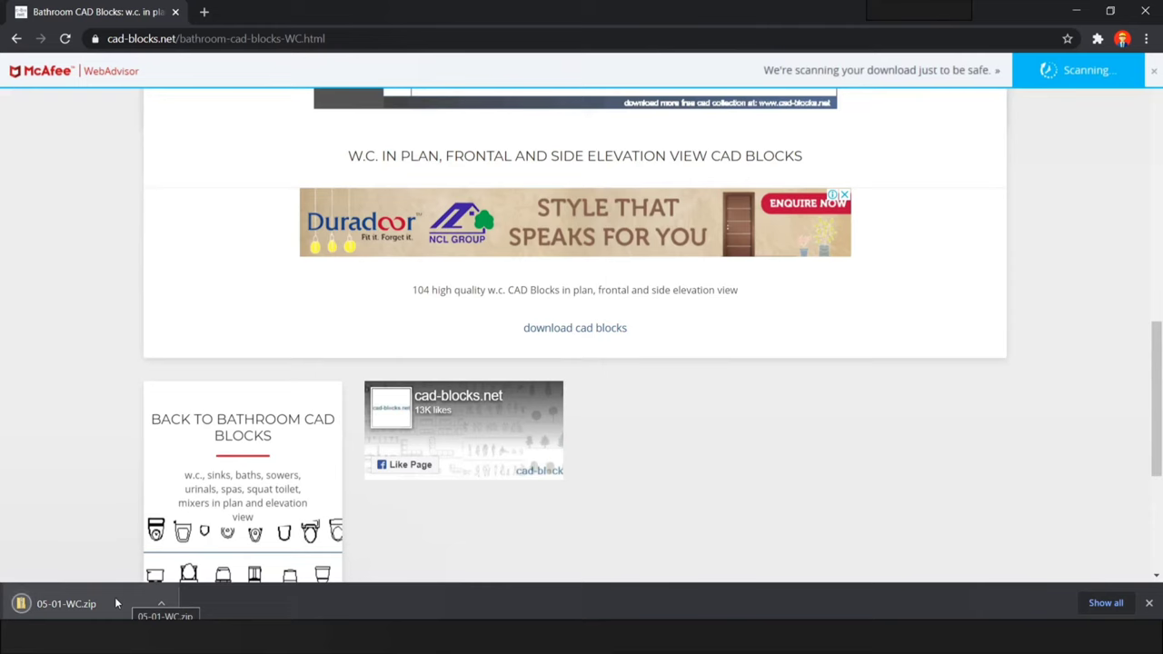
pyautogui.click(115, 598)
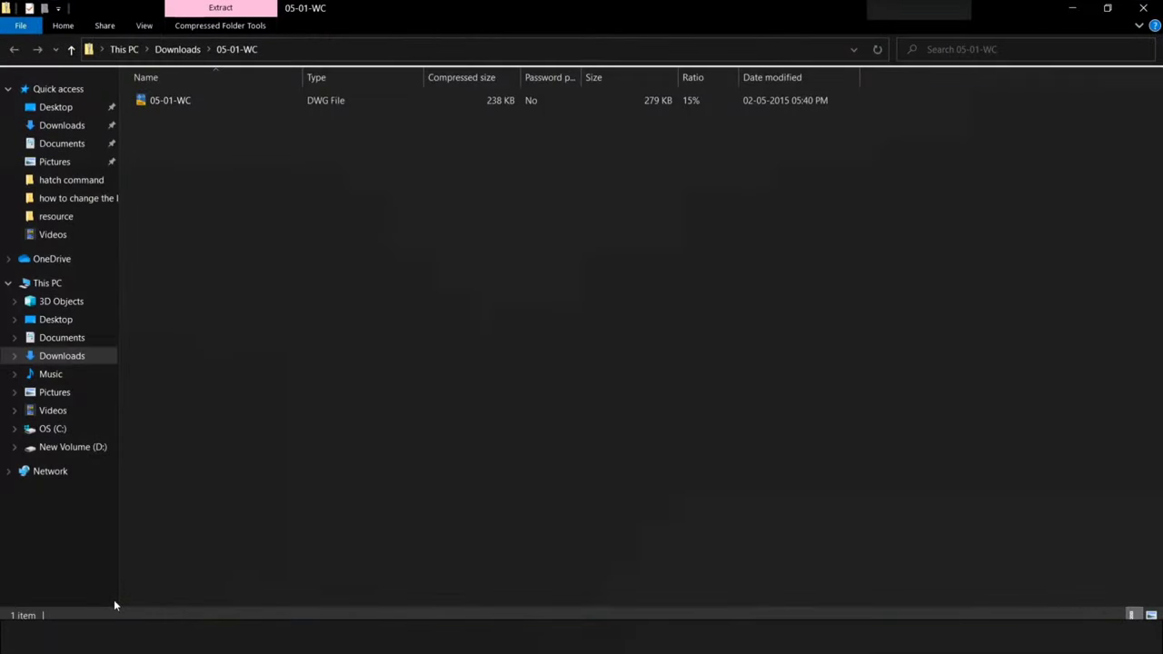
pyautogui.doubleClick(200, 101)
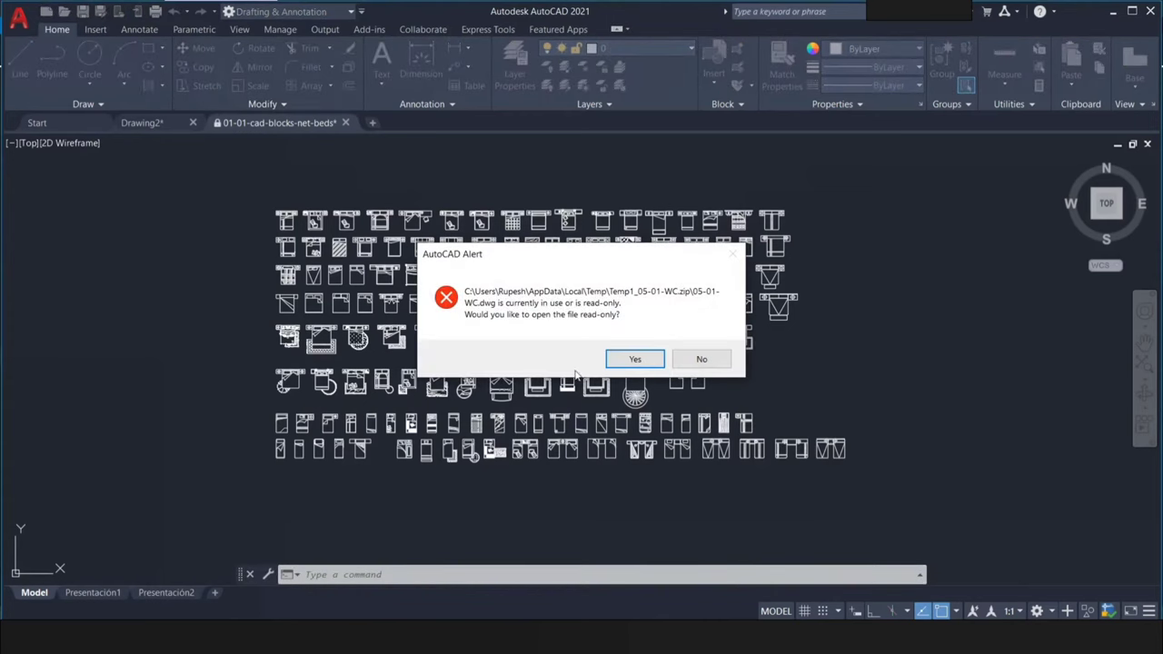
# - Open 05-01-WC.dwg read-only and erase the blue side panel hatch
pyautogui.click(621, 357)
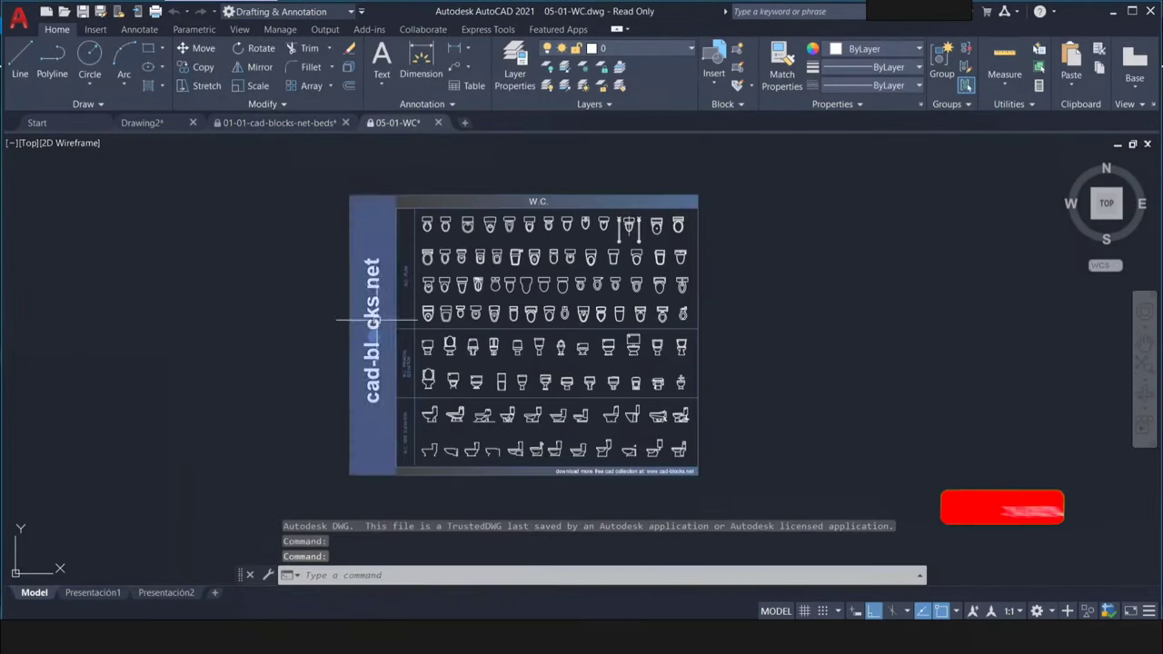
pyautogui.click(378, 224)
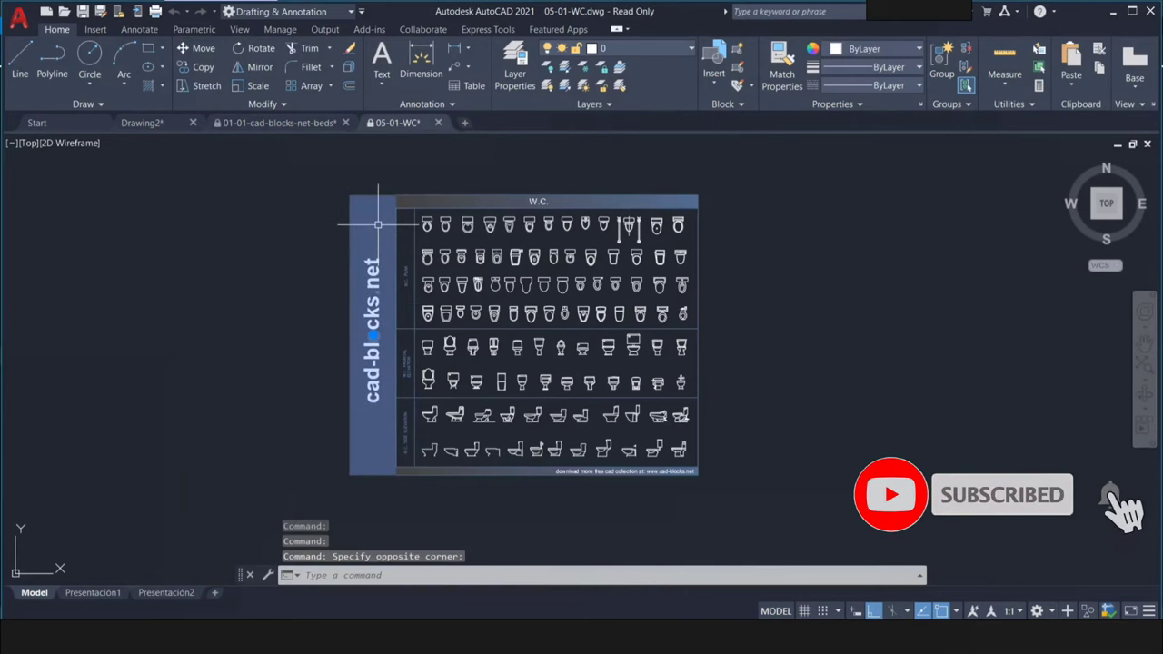
pyautogui.click(382, 205)
pyautogui.press('Delete')
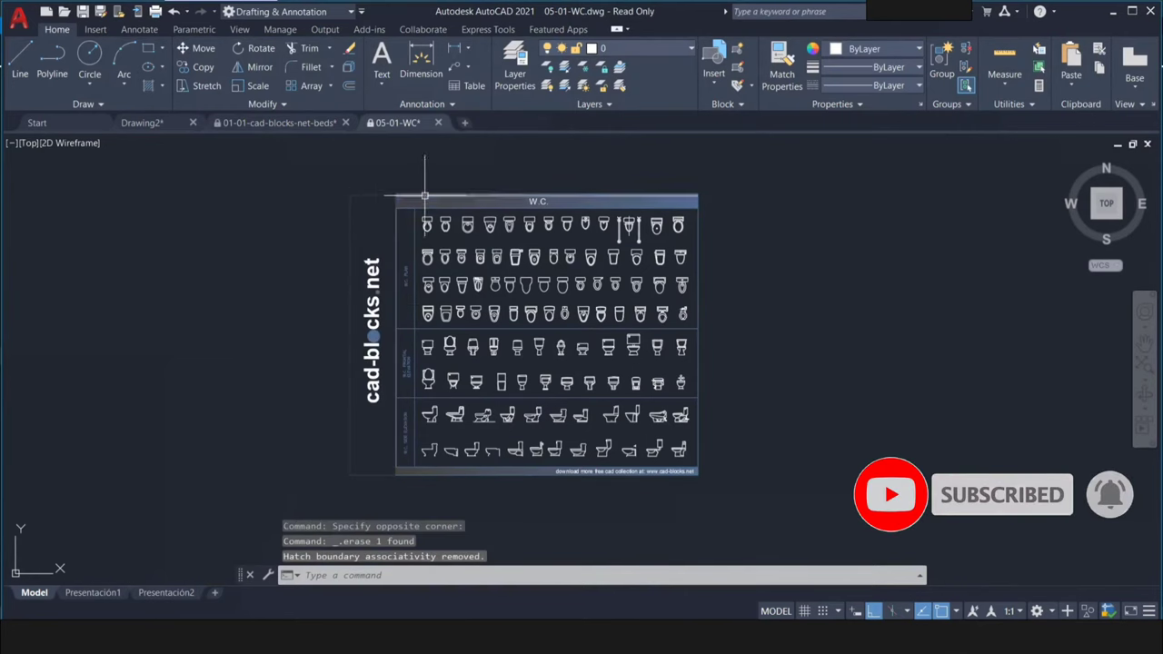
# - Erase the W.C. title band hatch, the frame and the cad-blocks.net heading text
pyautogui.click(424, 196)
pyautogui.click(414, 197)
pyautogui.press('Delete')
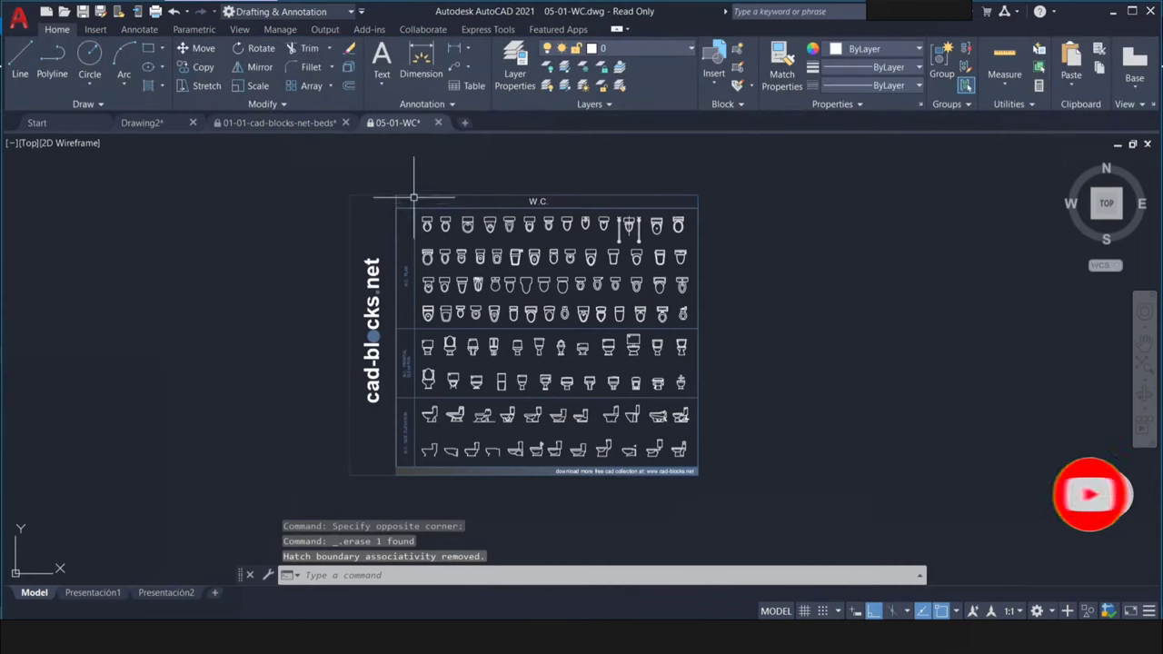
pyautogui.click(414, 197)
pyautogui.click(324, 356)
pyautogui.press('Delete')
pyautogui.moveTo(324, 356); pyautogui.dragTo(268, 372, button='middle')
pyautogui.press('Escape')
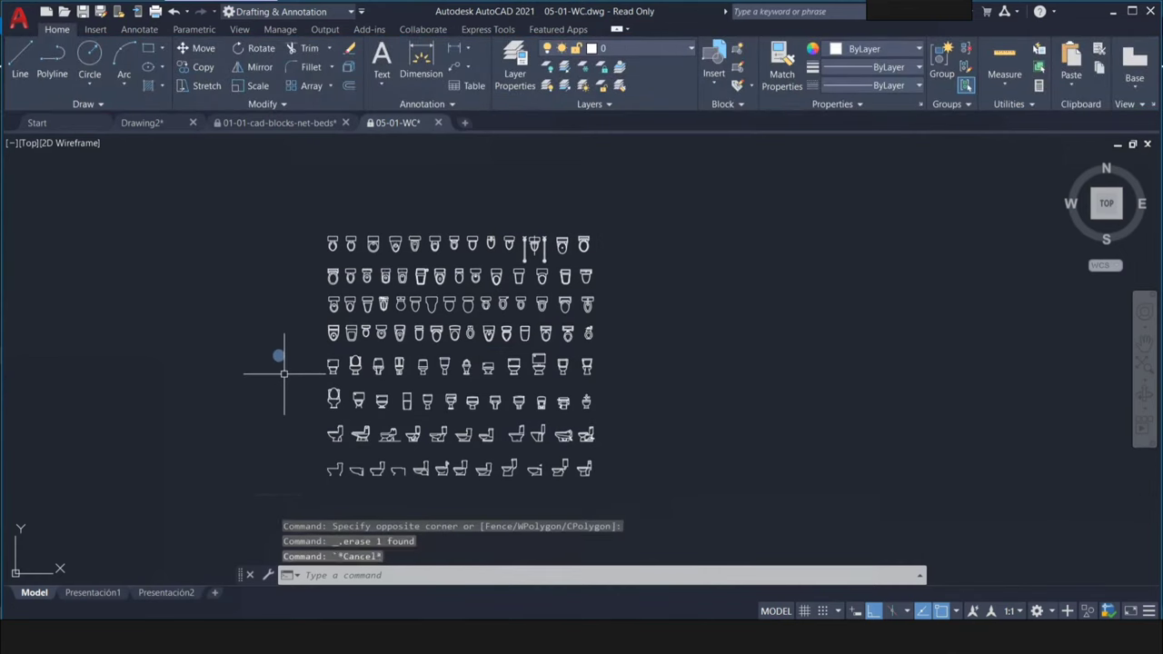
# - Copy all 104 W.C. symbols and start a new Drawing3 with the grid off
pyautogui.click(650, 194)
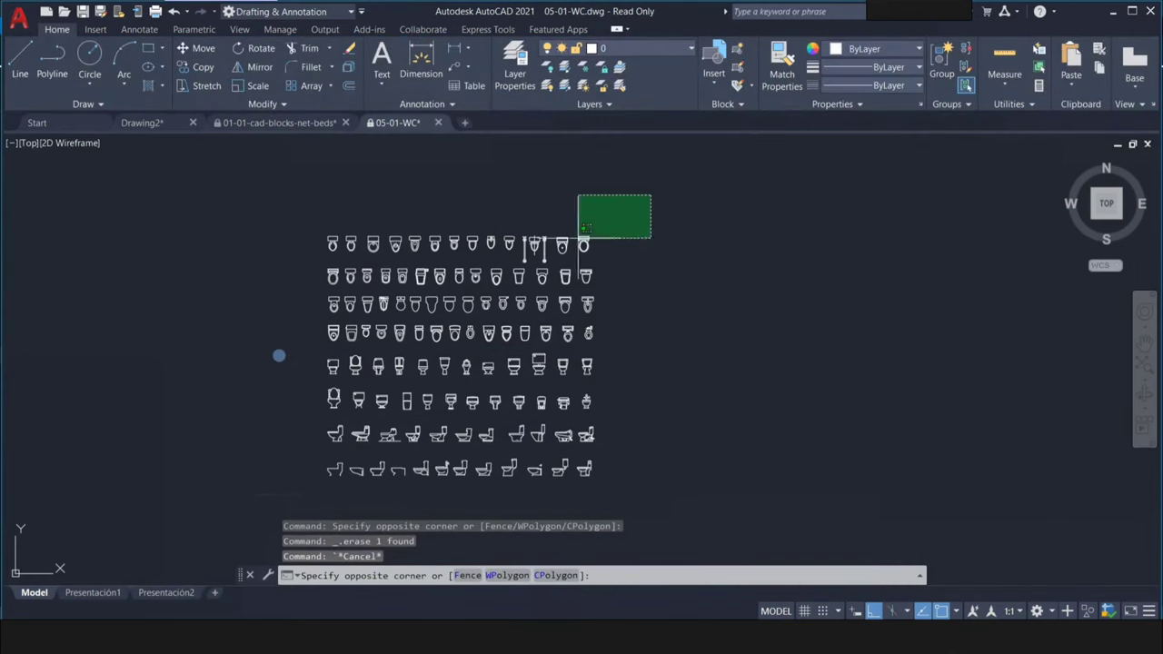
pyautogui.click(322, 488)
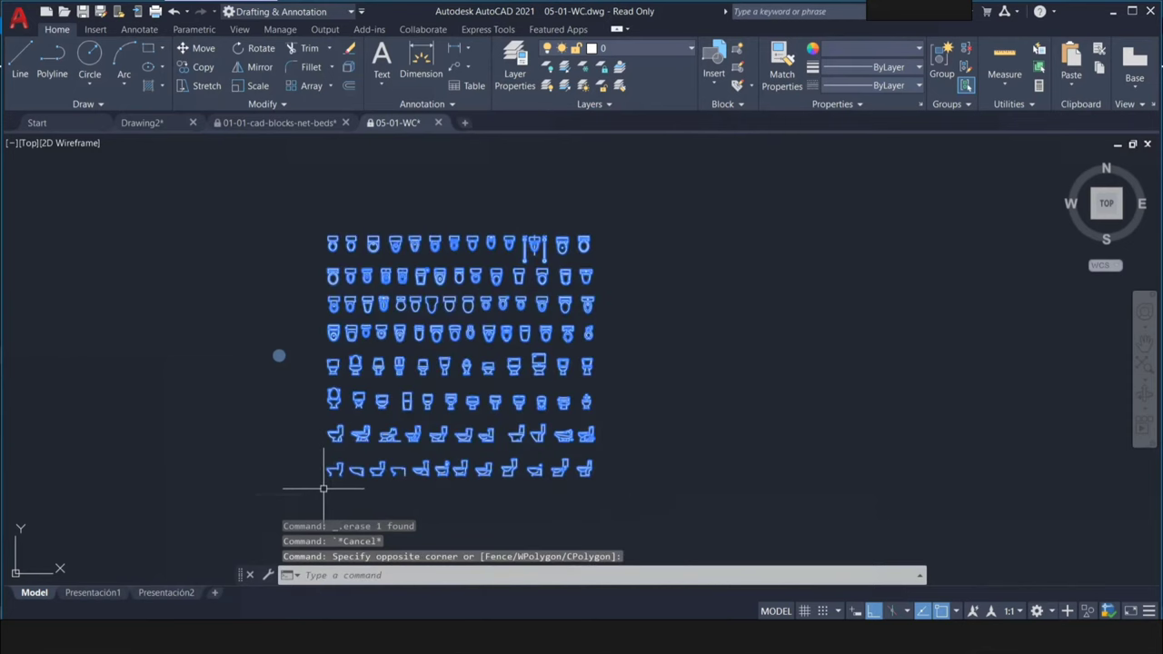
pyautogui.hotkey('ctrl', 'c')
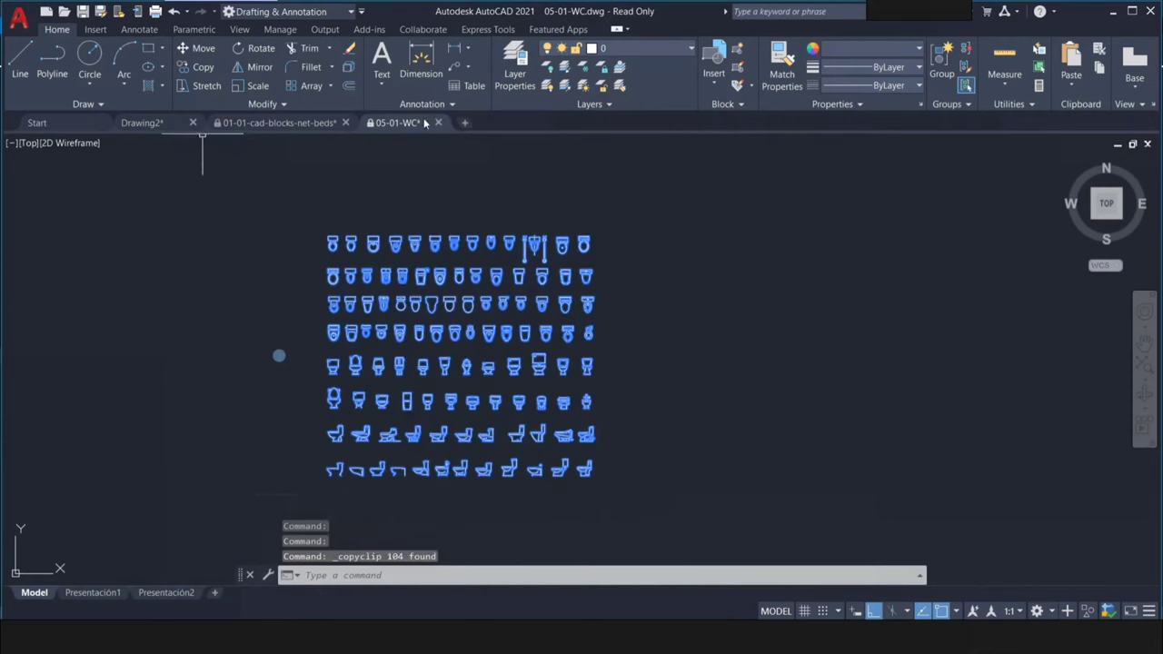
pyautogui.click(467, 123)
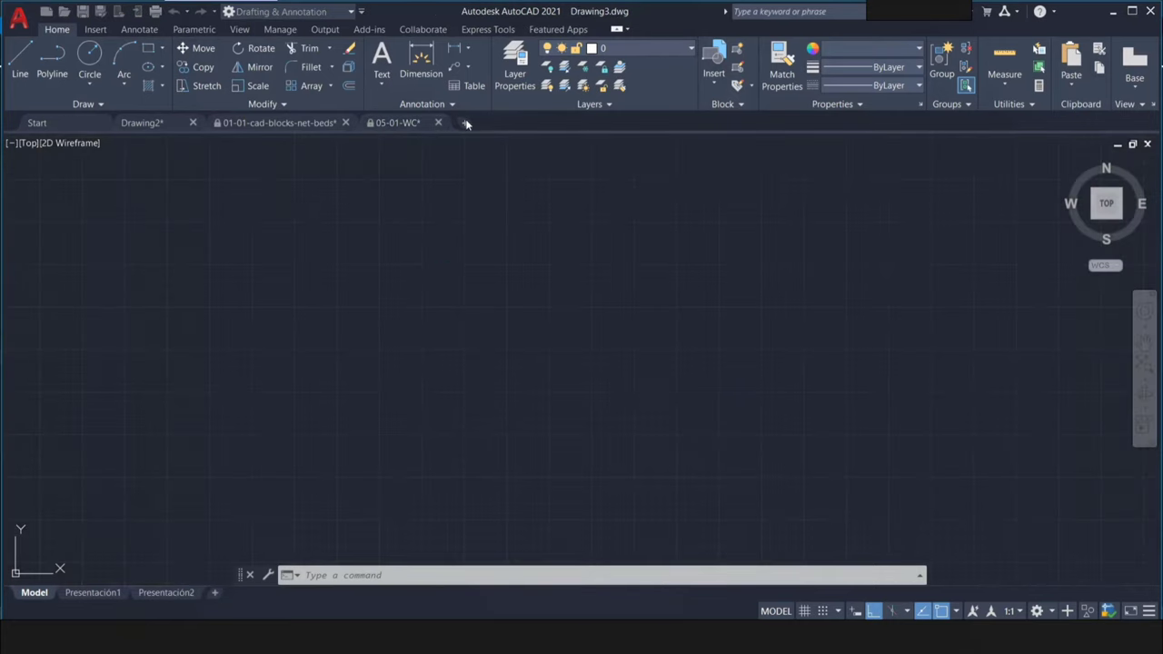
pyautogui.press('F7')
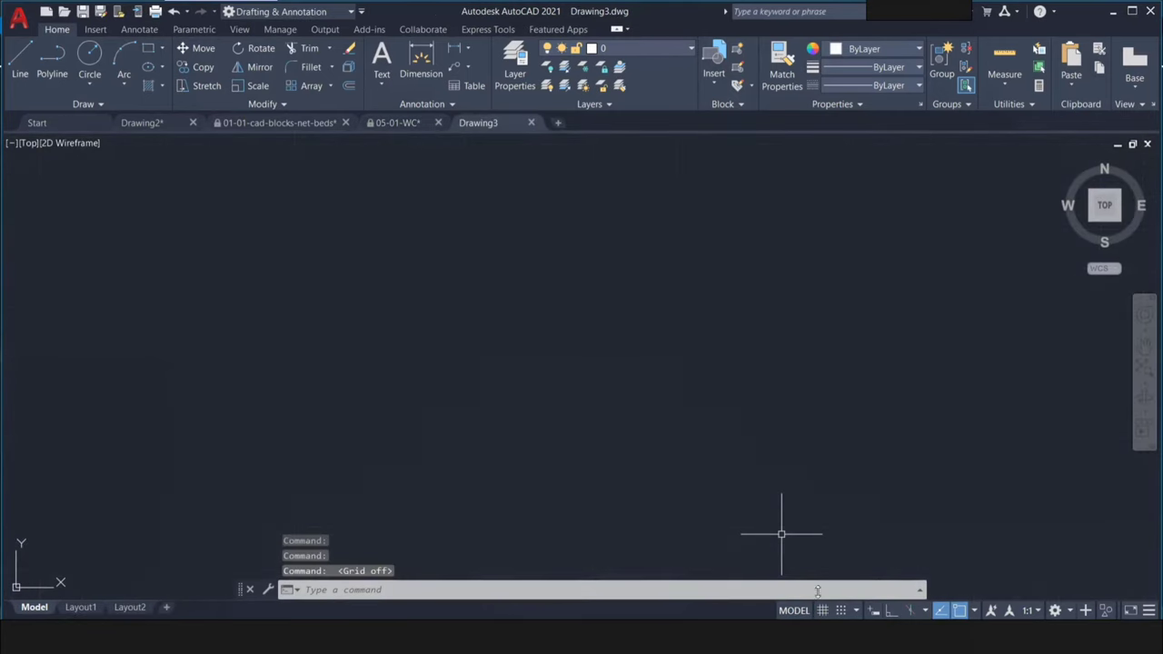
# - Paste all 104 W.C. blocks into Drawing3 and frame the eight rows in view
pyautogui.hotkey('ctrl', 'v')
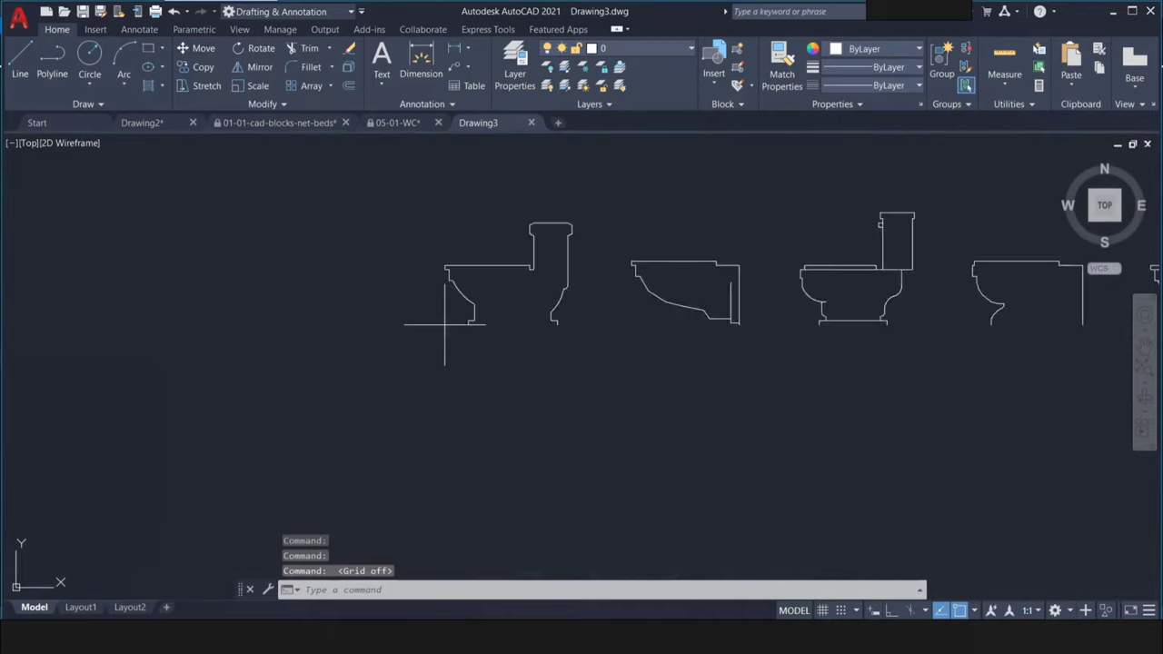
pyautogui.press('Escape')
pyautogui.click(341, 432)
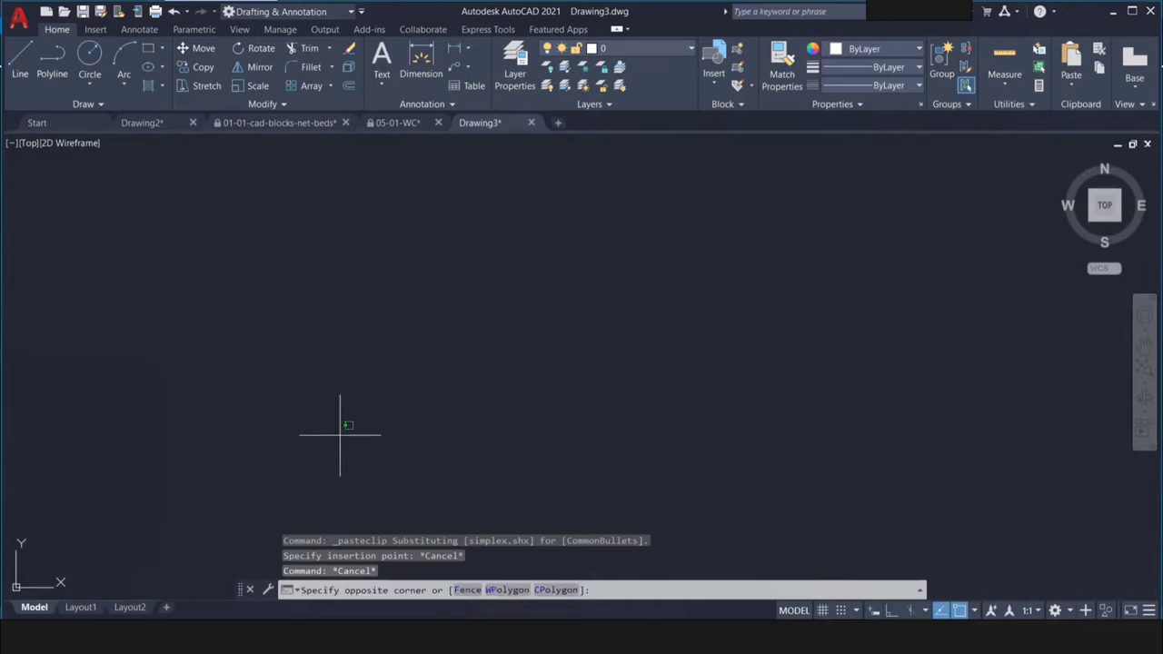
pyautogui.click(340, 434)
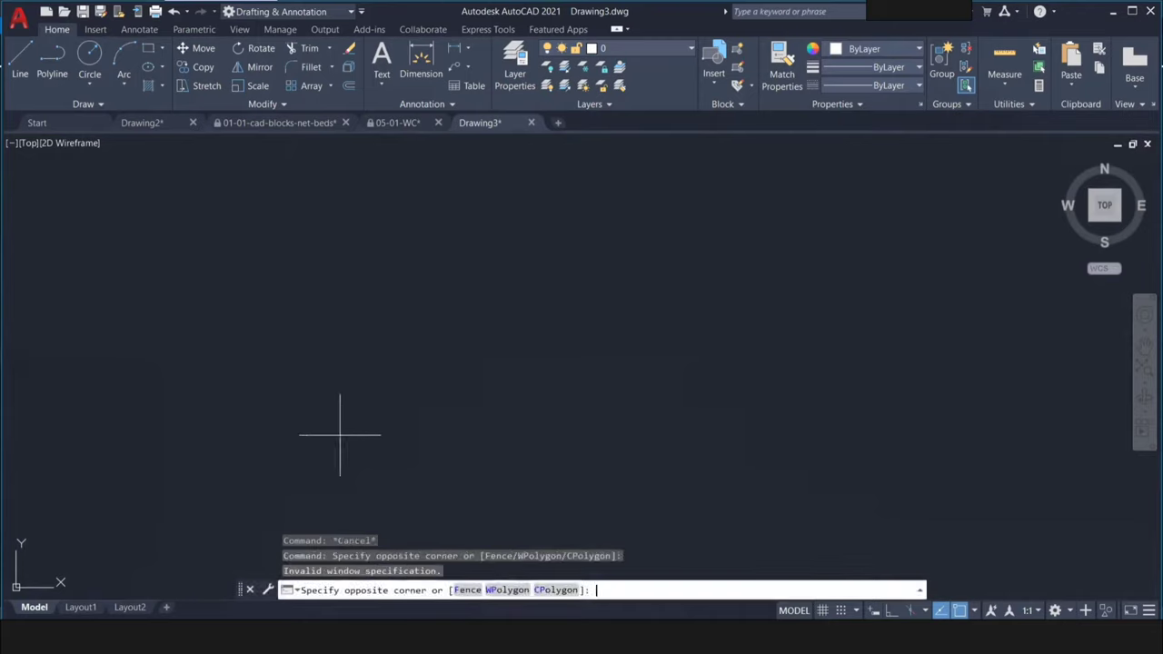
pyautogui.hotkey('ctrl', 'v')
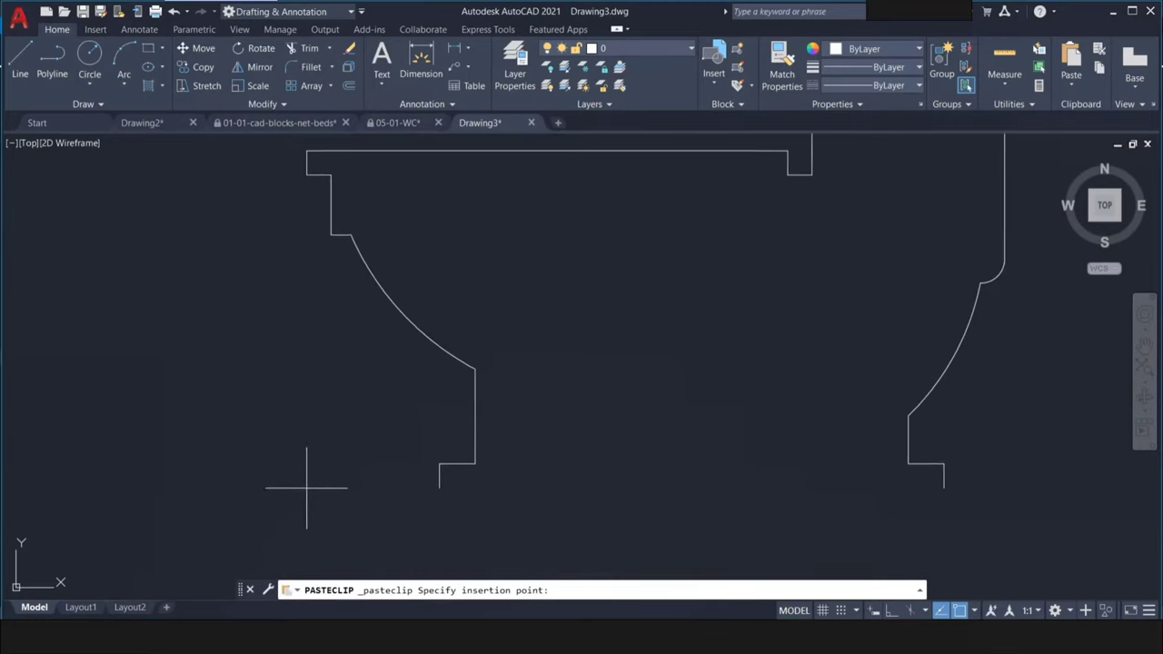
pyautogui.click(319, 471)
pyautogui.scroll(-4, 462, 382)
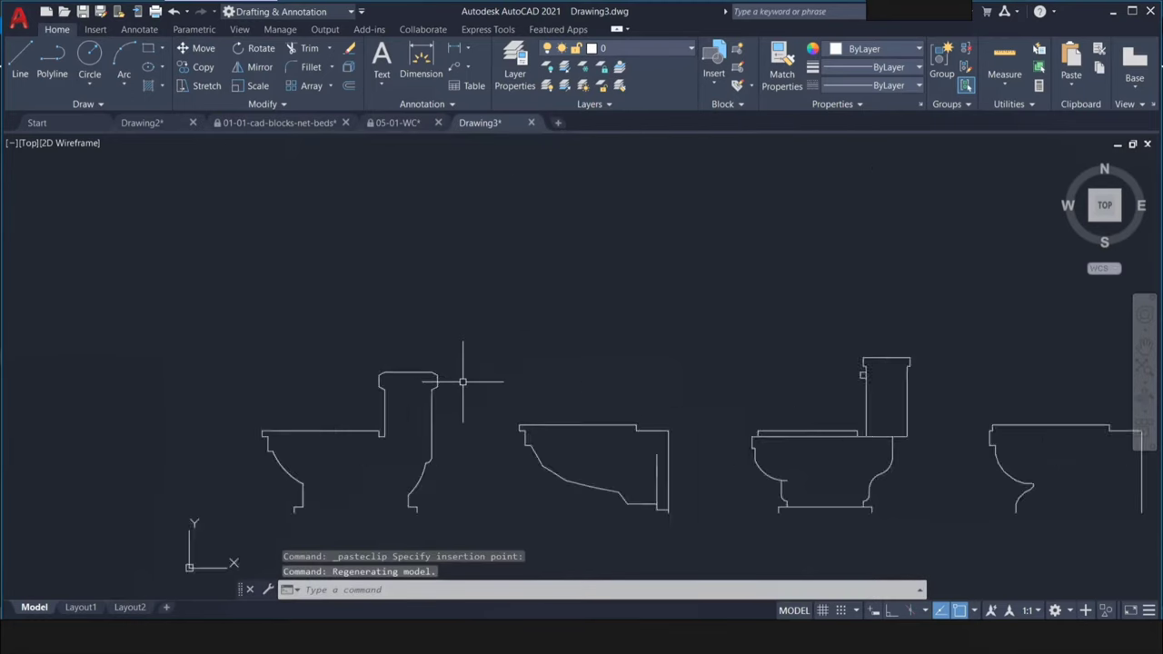
pyautogui.scroll(-3, 463, 382)
pyautogui.moveTo(181, 515)
pyautogui.mouseDown(button='middle')
pyautogui.moveTo(257, 478)
pyautogui.moveTo(500, 488)
pyautogui.mouseUp(button='middle')
pyautogui.scroll(-3, 257, 478)
pyautogui.scroll(-2, 257, 478)
pyautogui.scroll(-3, 515, 422)
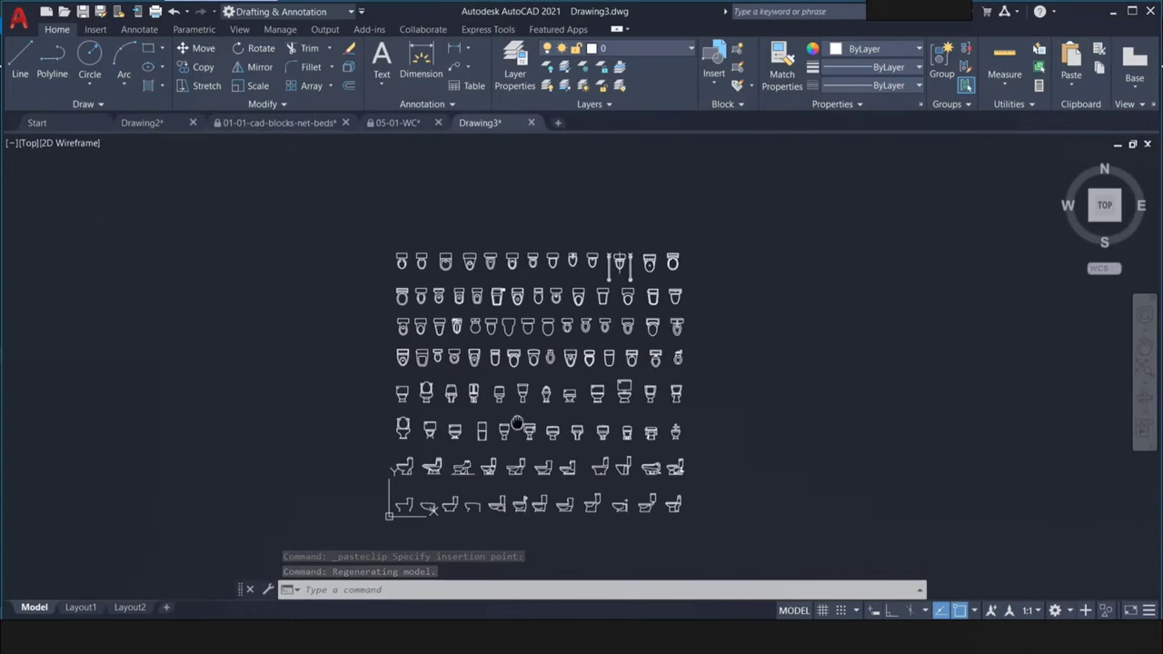
pyautogui.moveTo(515, 421); pyautogui.dragTo(557, 402, button='middle')
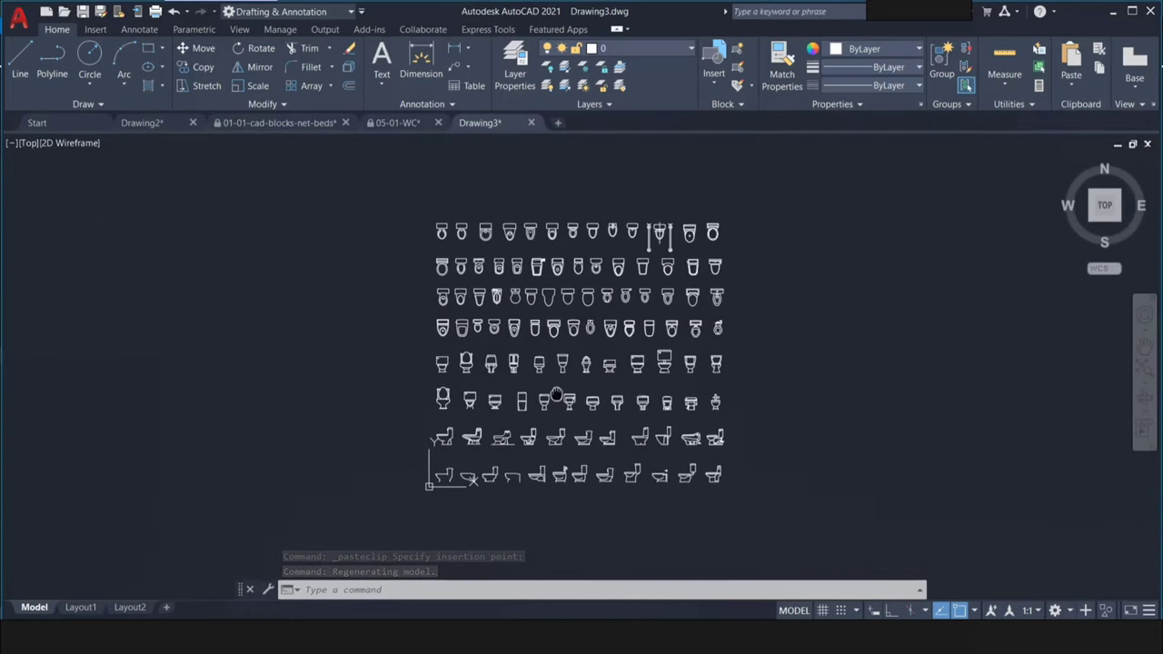
# - Save the drawing as cadblocks.dwg using Save As
pyautogui.click(27, 25)
pyautogui.moveTo(56, 200)
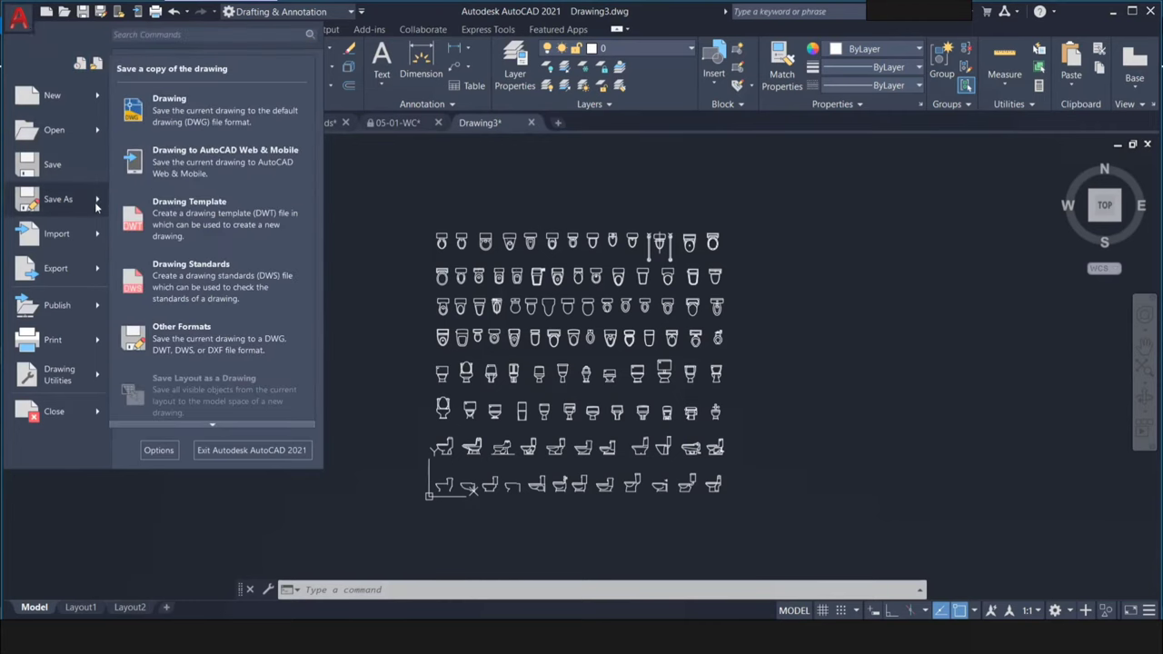
pyautogui.click(165, 122)
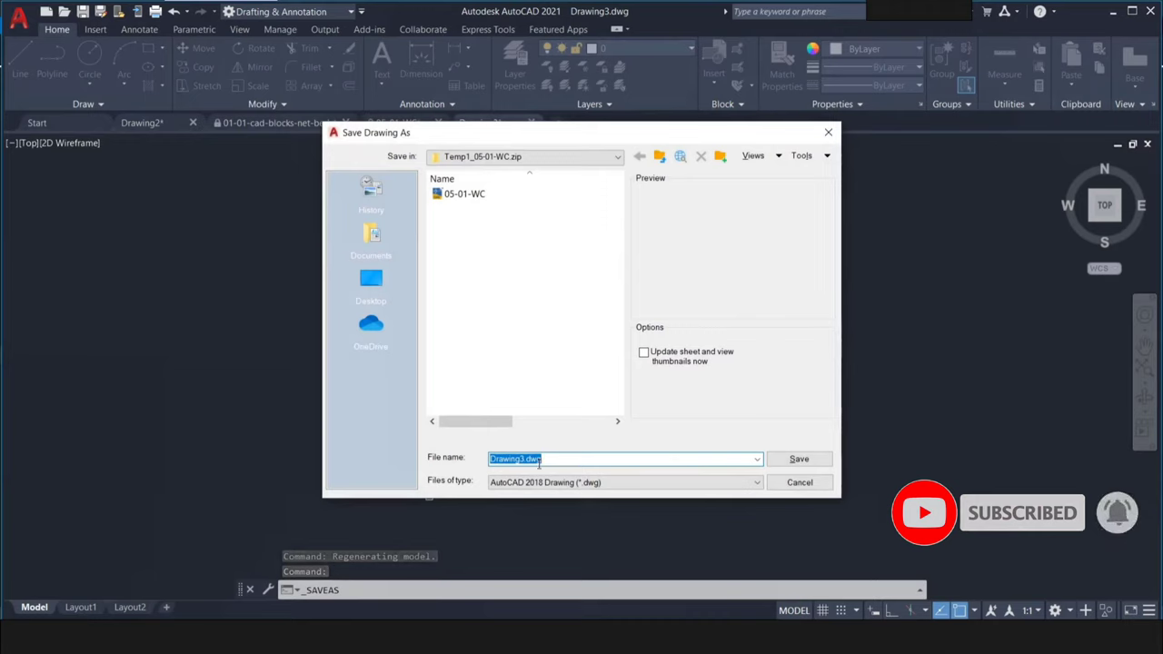
pyautogui.write('cadblocks')
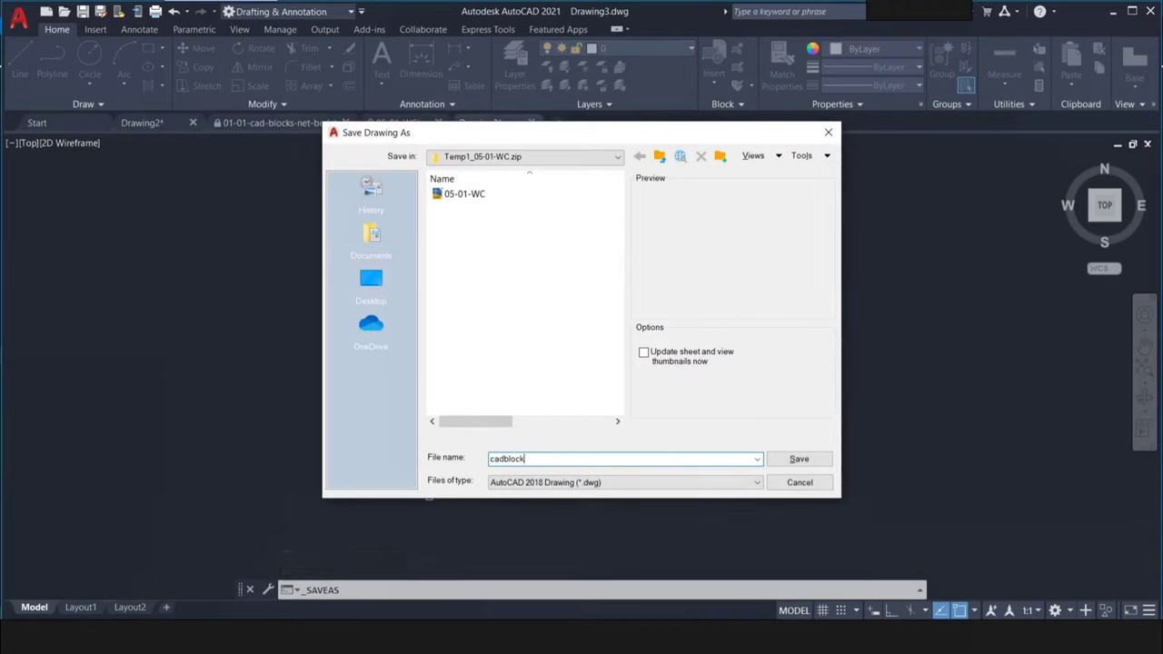
pyautogui.click(799, 458)
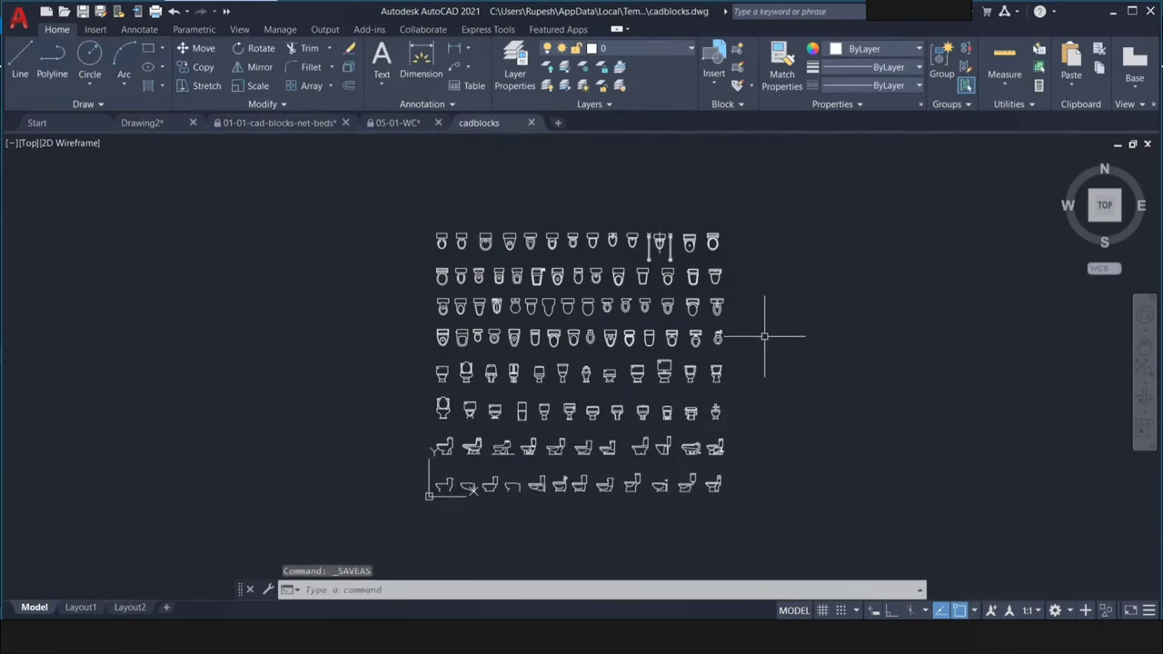
# - Copy the top-right plan-view toilet block from cadblocks and switch to Drawing2
pyautogui.moveTo(771, 304)
pyautogui.mouseDown(button='middle')
pyautogui.moveTo(641, 330)
pyautogui.moveTo(556, 313)
pyautogui.mouseUp(button='middle')
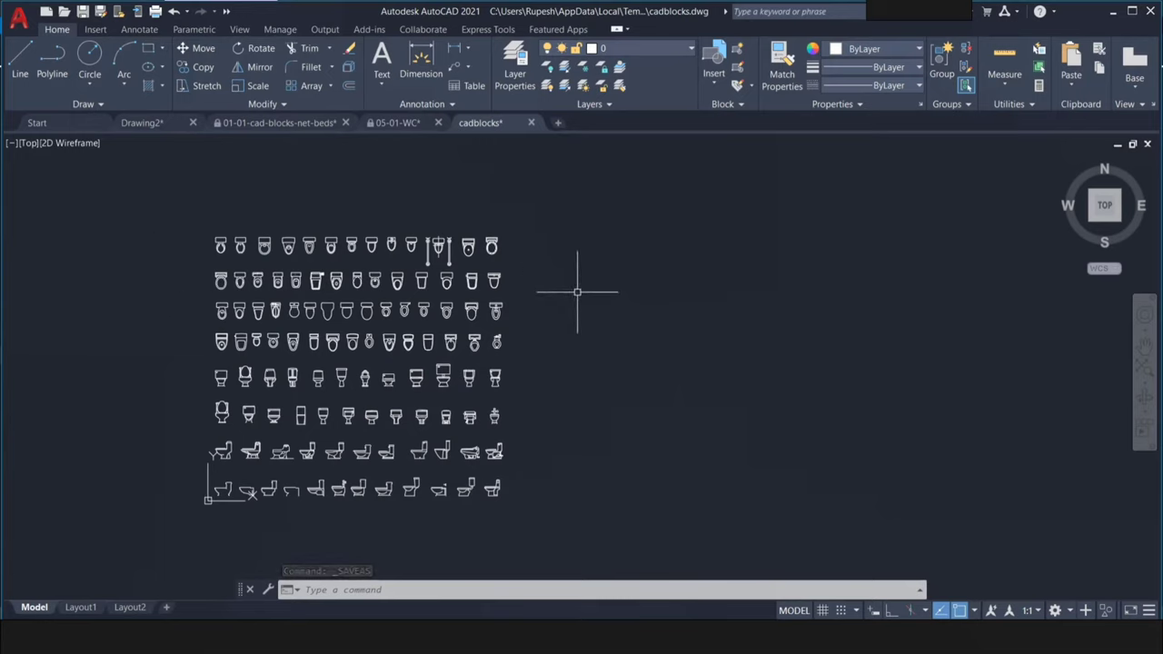
pyautogui.moveTo(576, 291)
pyautogui.mouseDown(button='middle')
pyautogui.moveTo(423, 325)
pyautogui.moveTo(410, 363)
pyautogui.moveTo(410, 315)
pyautogui.mouseUp(button='middle')
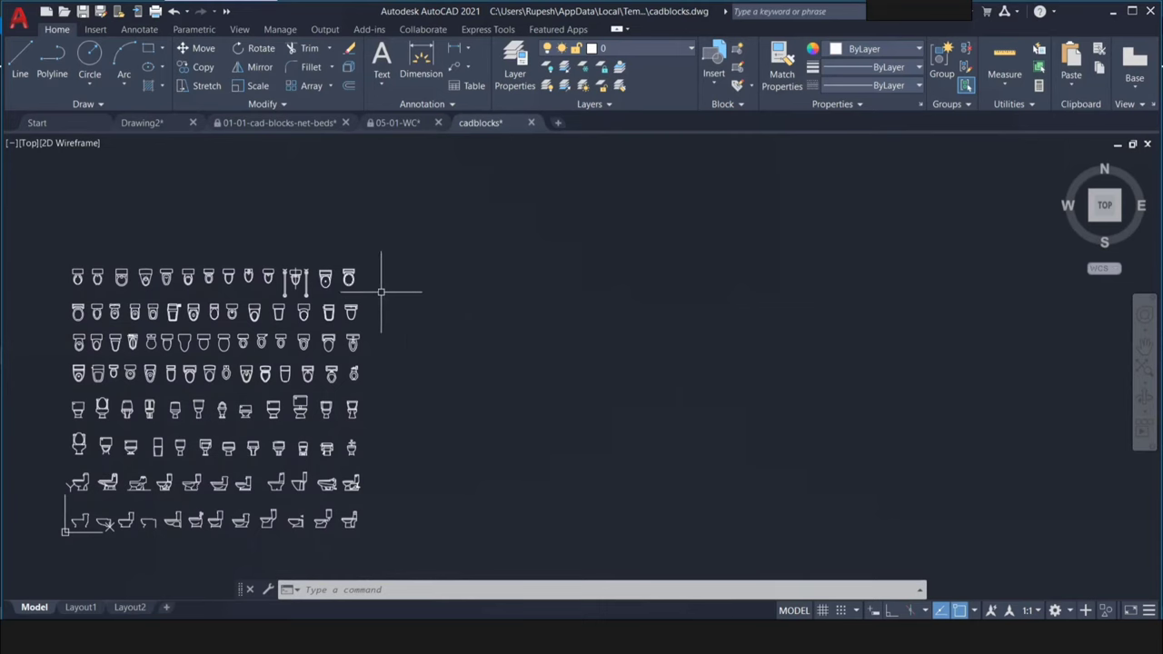
pyautogui.scroll(2, 408, 314)
pyautogui.scroll(1, 400, 309)
pyautogui.moveTo(400, 302)
pyautogui.mouseDown(button='middle')
pyautogui.moveTo(454, 290)
pyautogui.moveTo(462, 260)
pyautogui.mouseUp(button='middle')
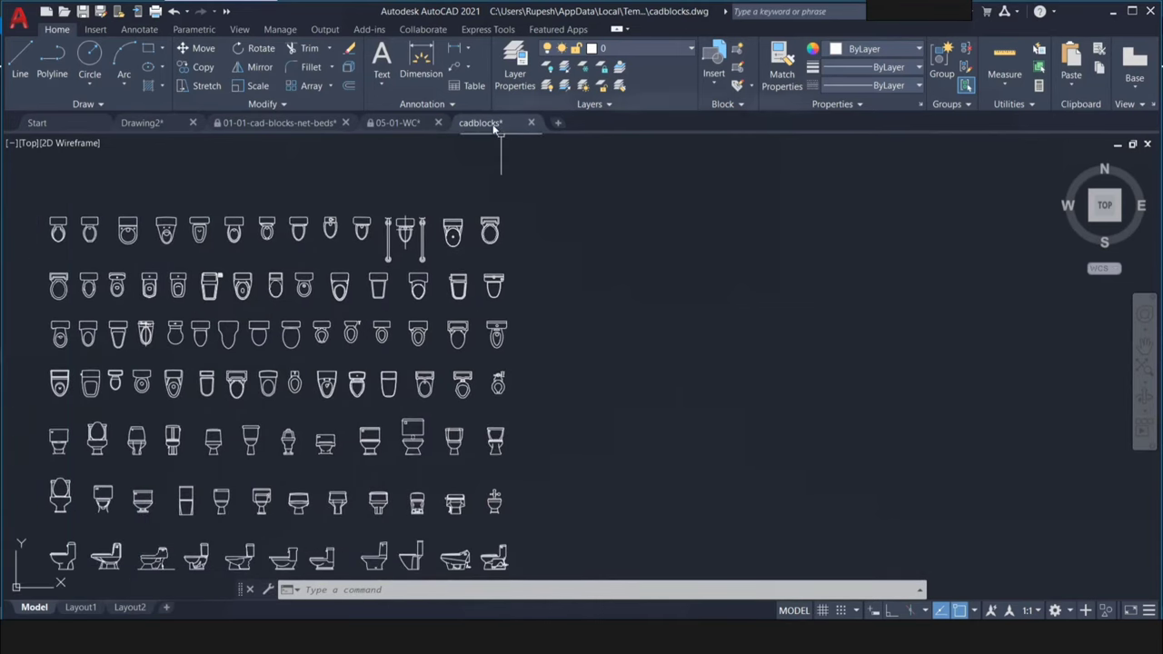
pyautogui.click(523, 198)
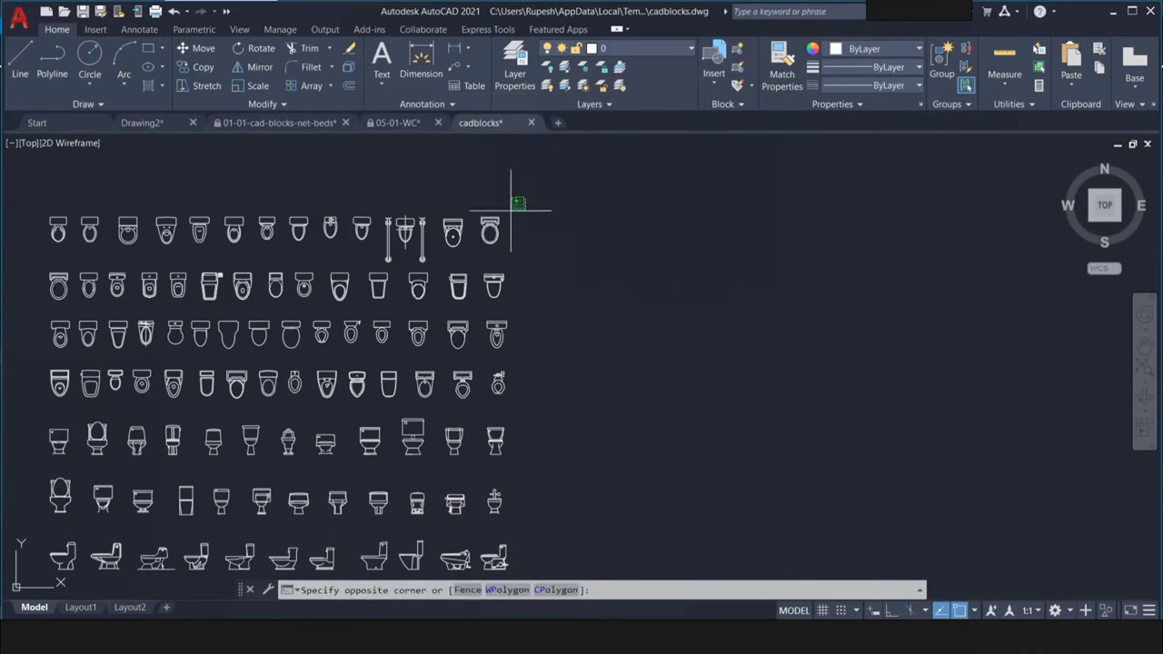
pyautogui.scroll(2, 477, 247)
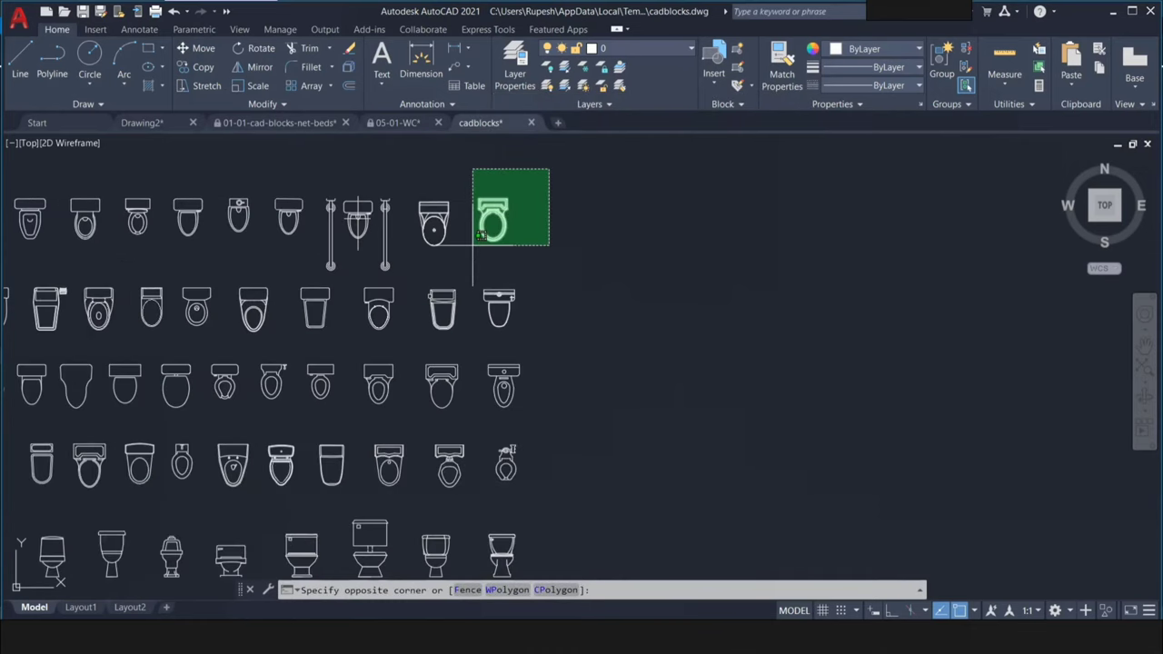
pyautogui.click(472, 244)
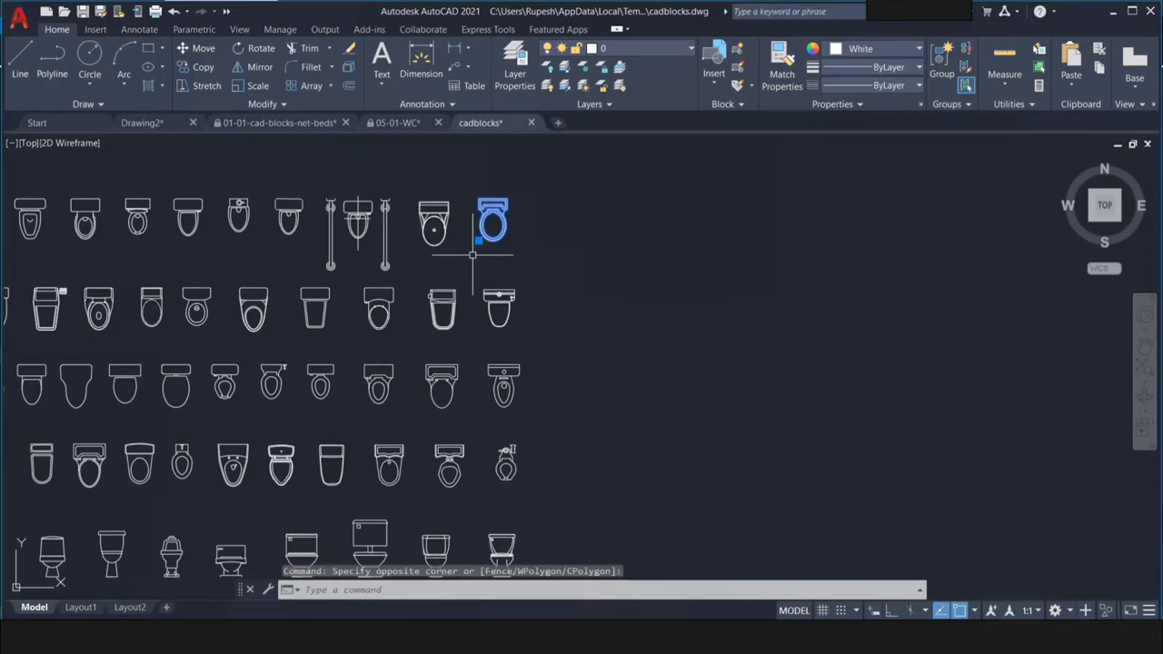
pyautogui.hotkey('ctrl', 'c')
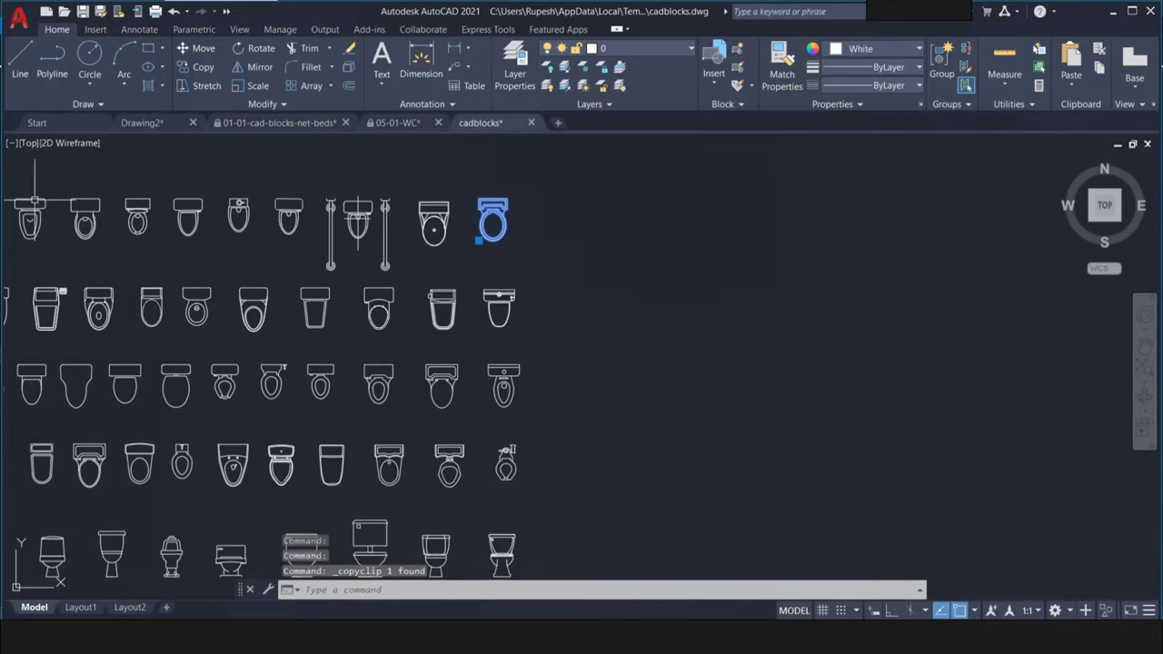
pyautogui.click(133, 127)
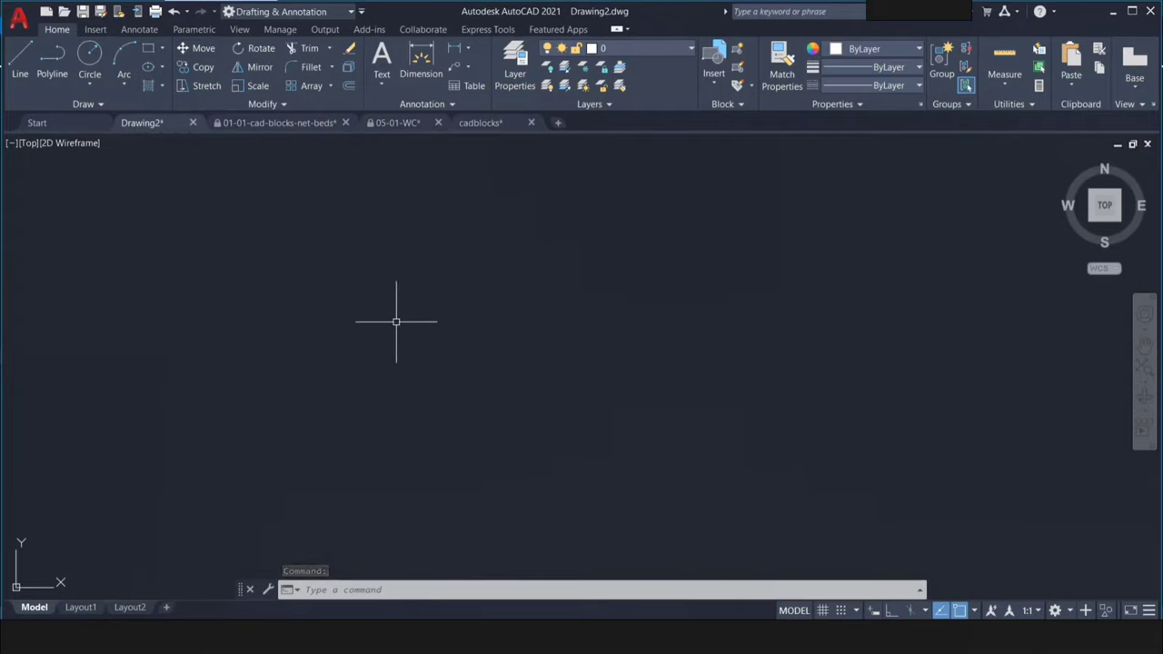
# - Paste the toilet block near the centre of Drawing2 and begin selecting it
pyautogui.hotkey('ctrl', 'v')
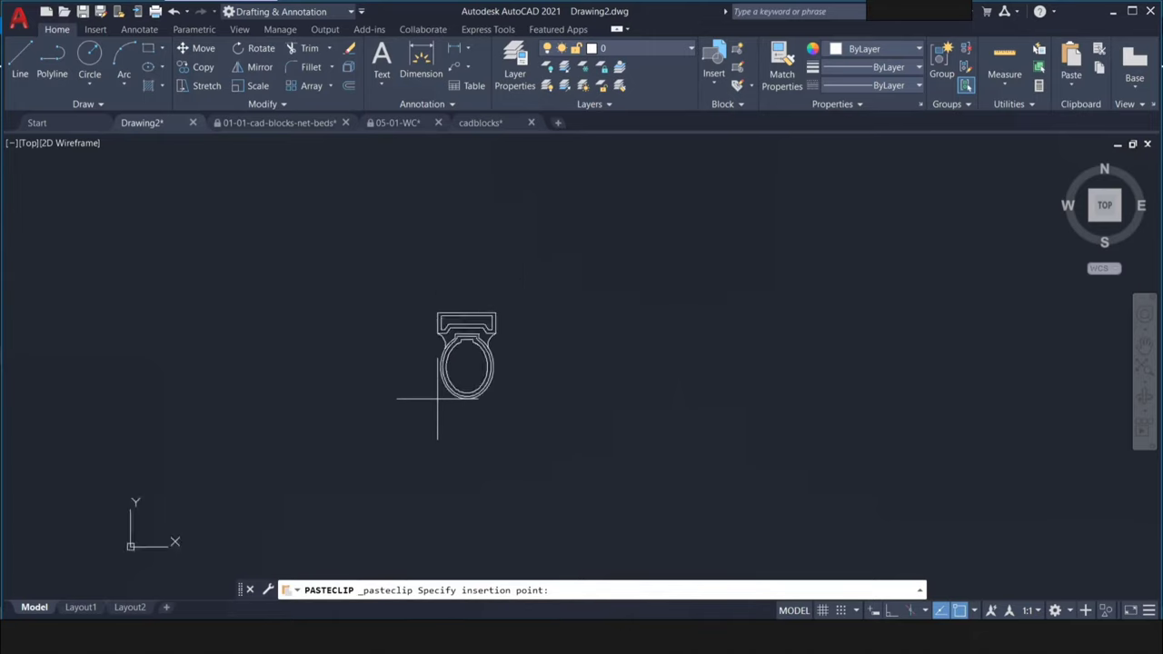
pyautogui.click(452, 376)
pyautogui.scroll(2, 504, 371)
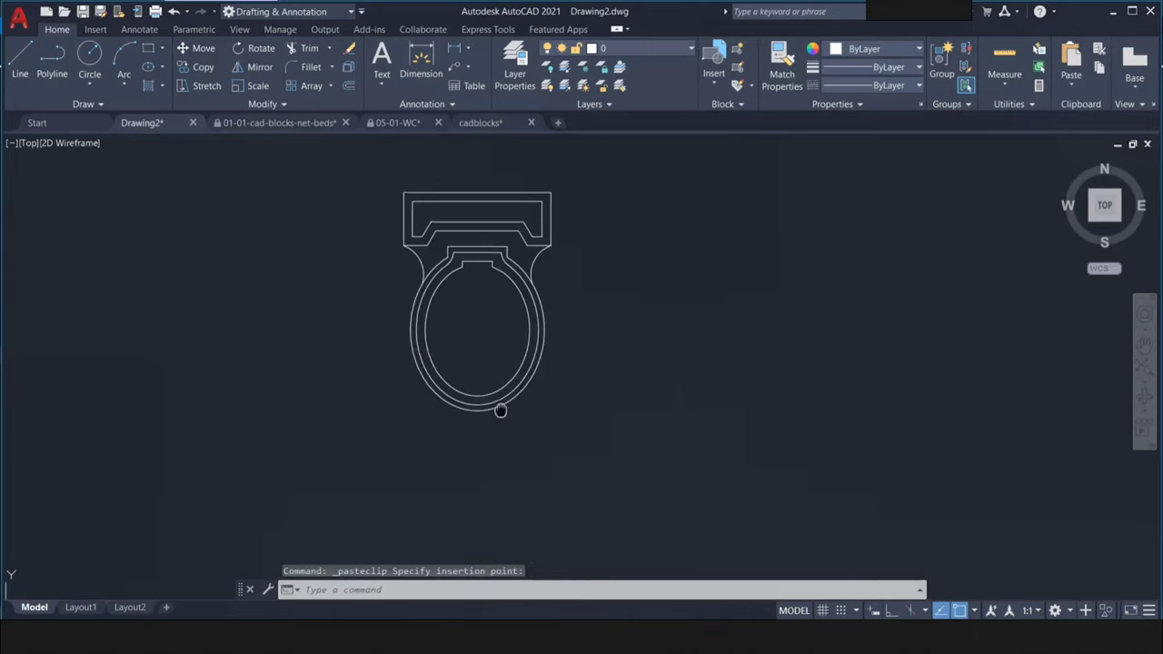
pyautogui.scroll(-2, 589, 303)
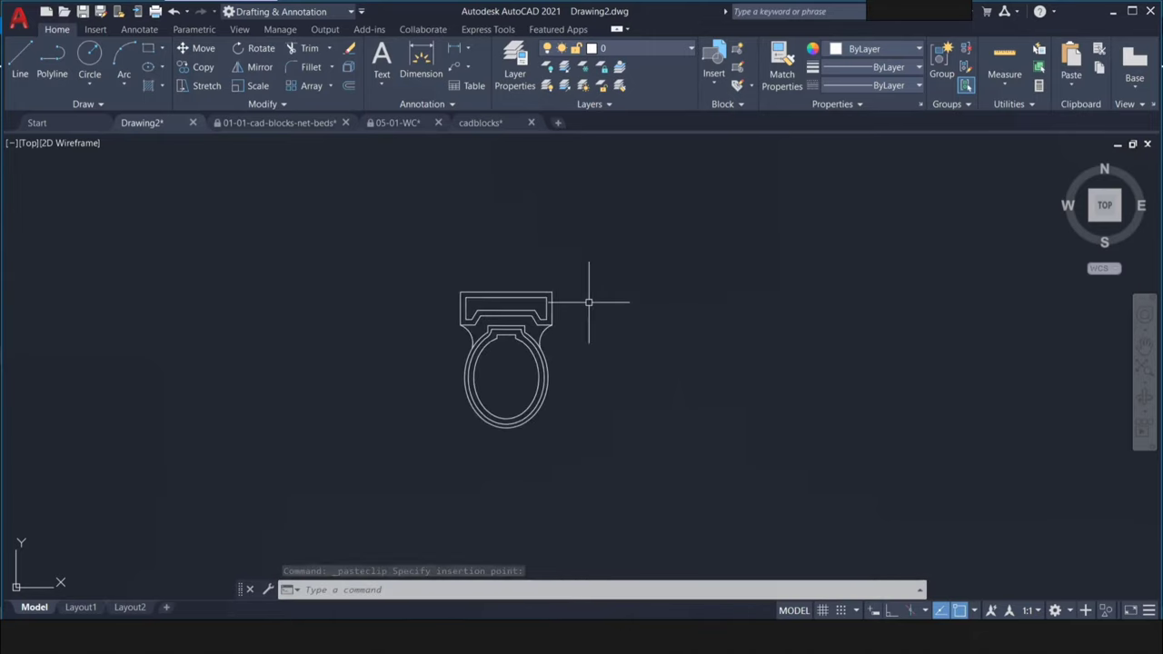
pyautogui.click(597, 251)
# - Scale the pasted toilet block by 0.5 about the centre of its oval
pyautogui.click(436, 435)
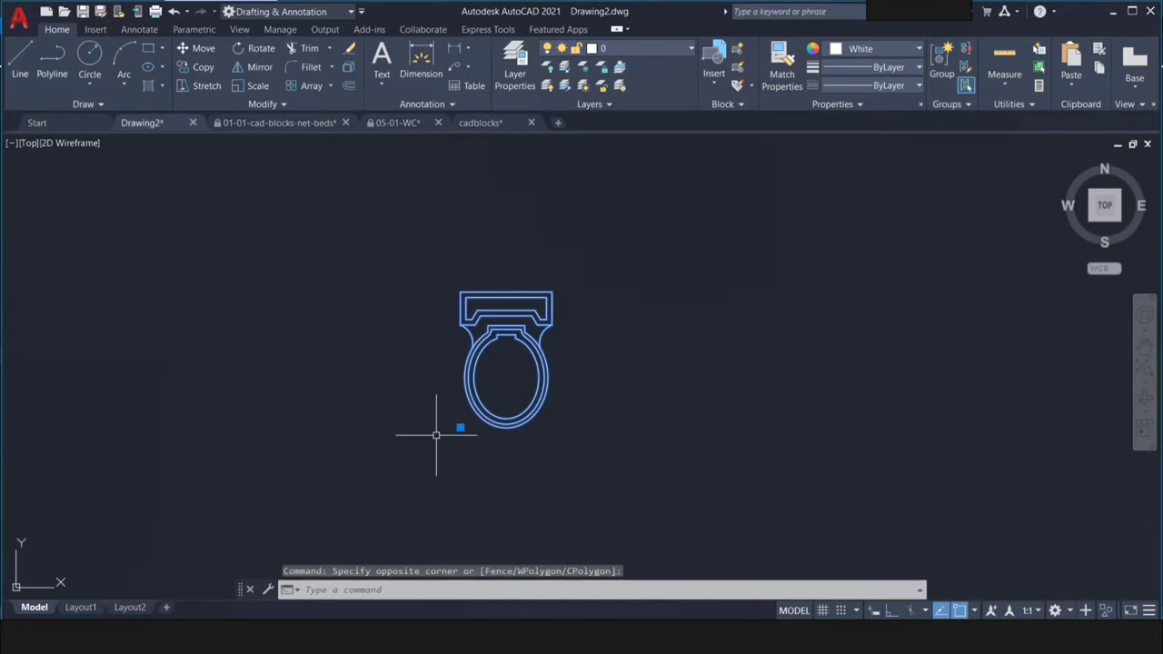
pyautogui.write('s')
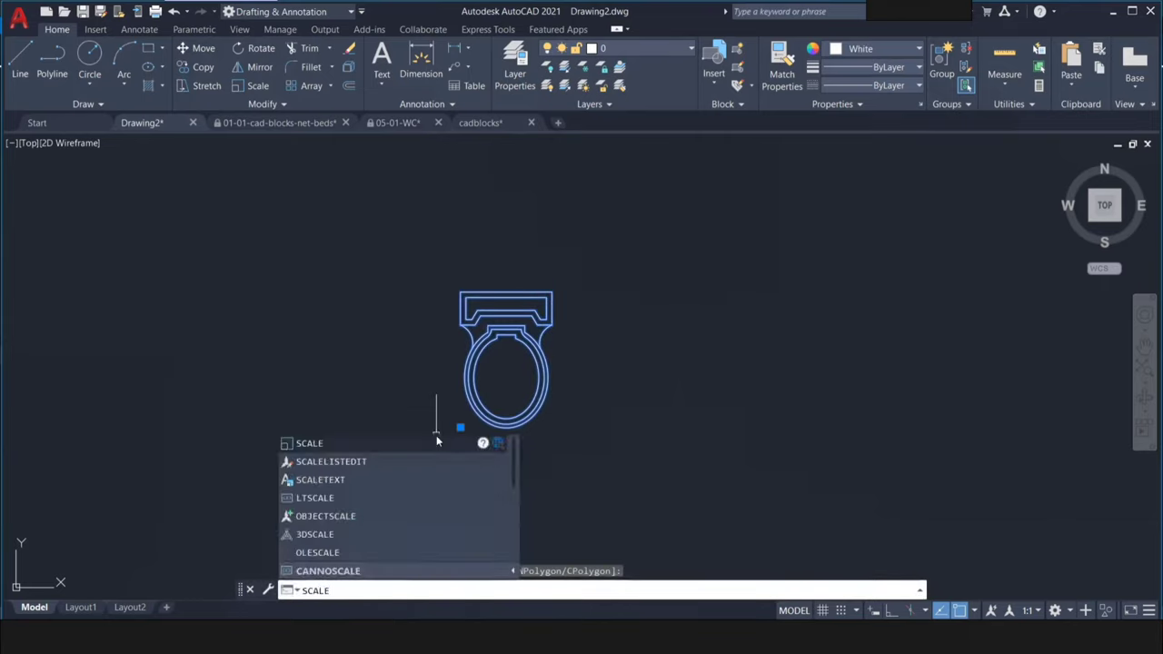
pyautogui.press('Return')
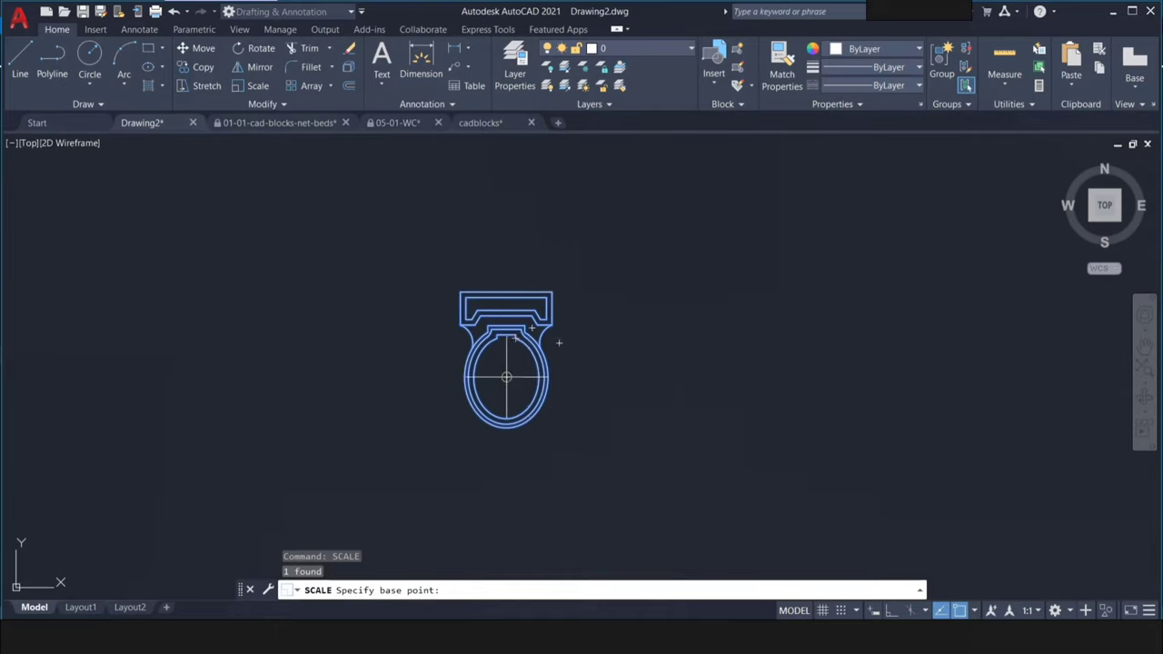
pyautogui.click(509, 376)
pyautogui.write('5')
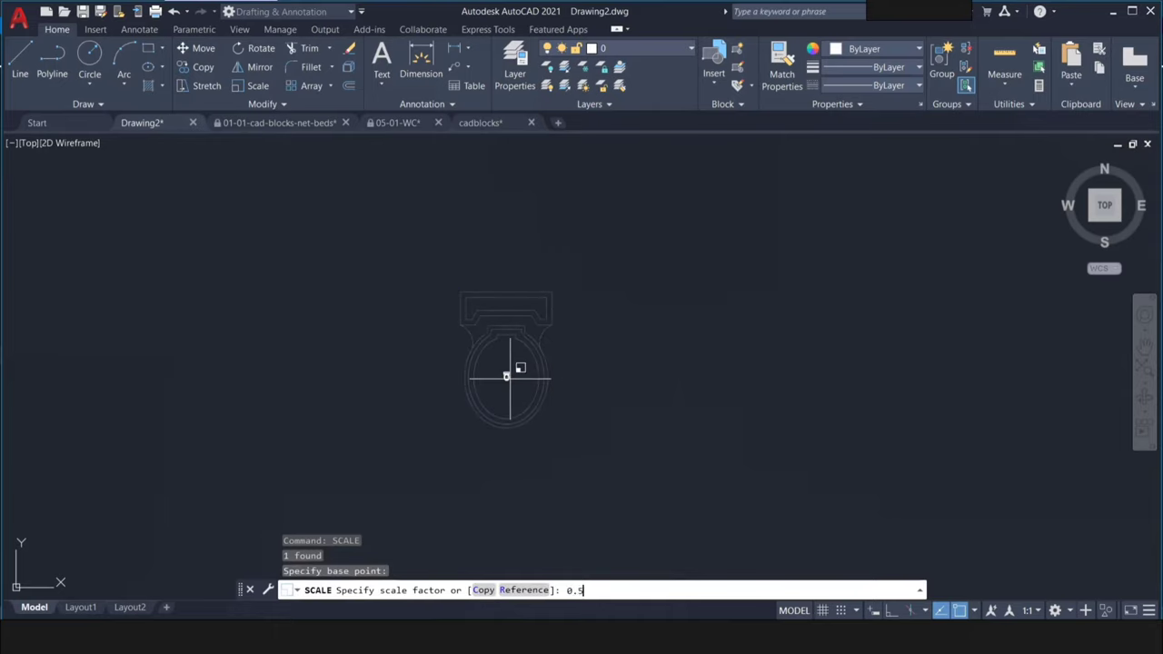
pyautogui.press('Return')
pyautogui.scroll(2, 525, 359)
pyautogui.moveTo(526, 359)
pyautogui.mouseDown(button='middle')
pyautogui.moveTo(663, 307)
pyautogui.moveTo(630, 337)
pyautogui.moveTo(601, 343)
pyautogui.mouseUp(button='middle')
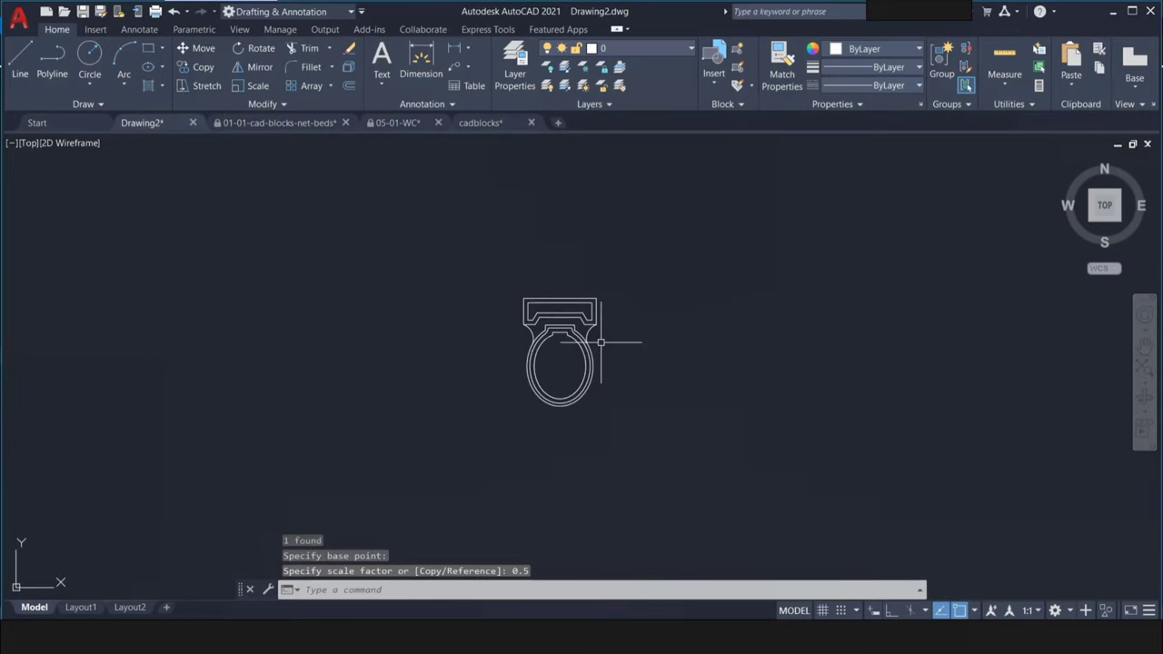